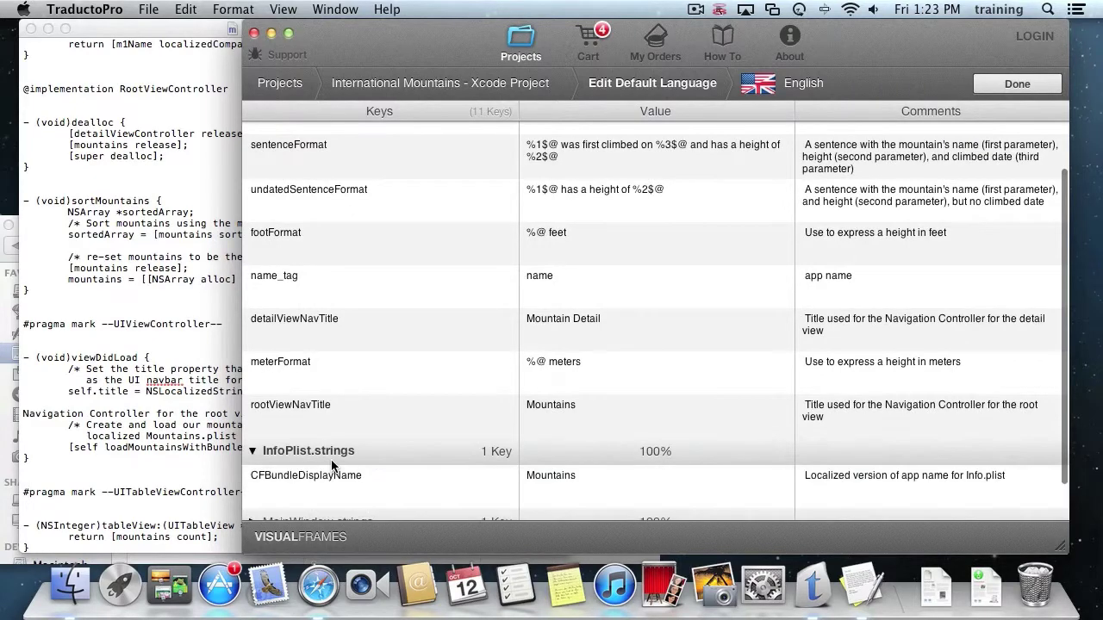
Give the name_tag key the comment 'app name' in the English strings.
scroll(335, 466, "down", 2)
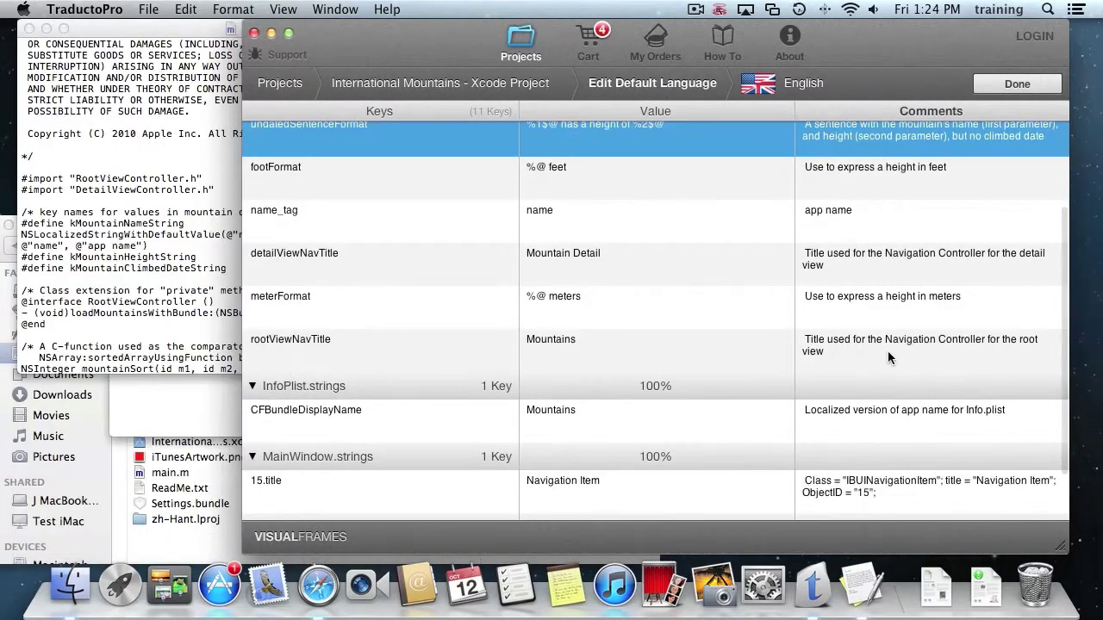
scroll(888, 418, "down", 2)
scroll(887, 388, "up", 5)
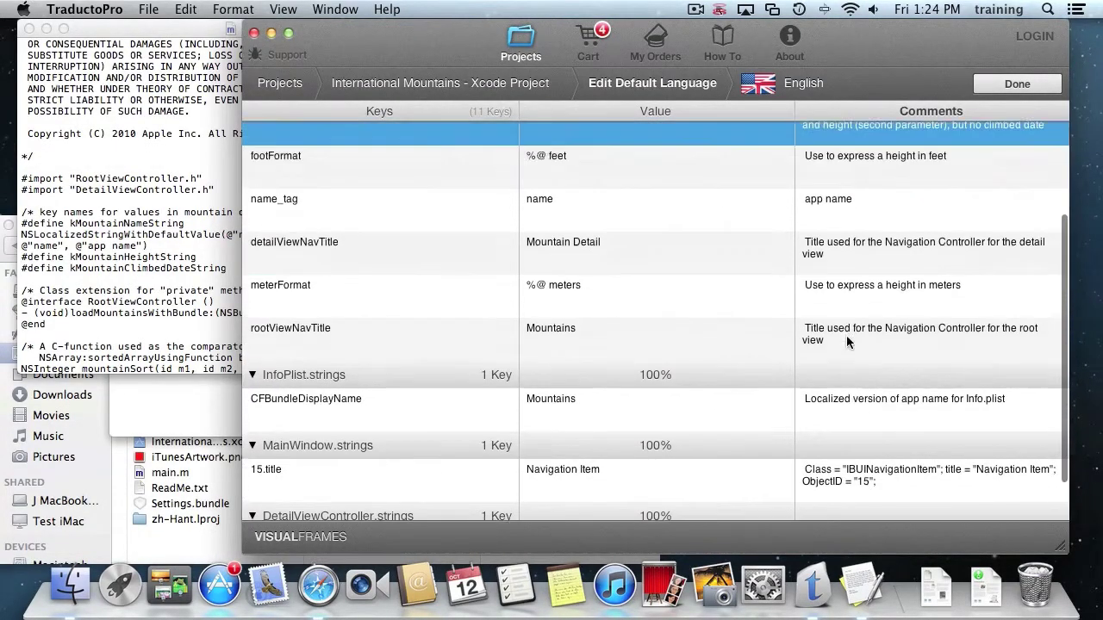
left_click(880, 330)
left_click(880, 331)
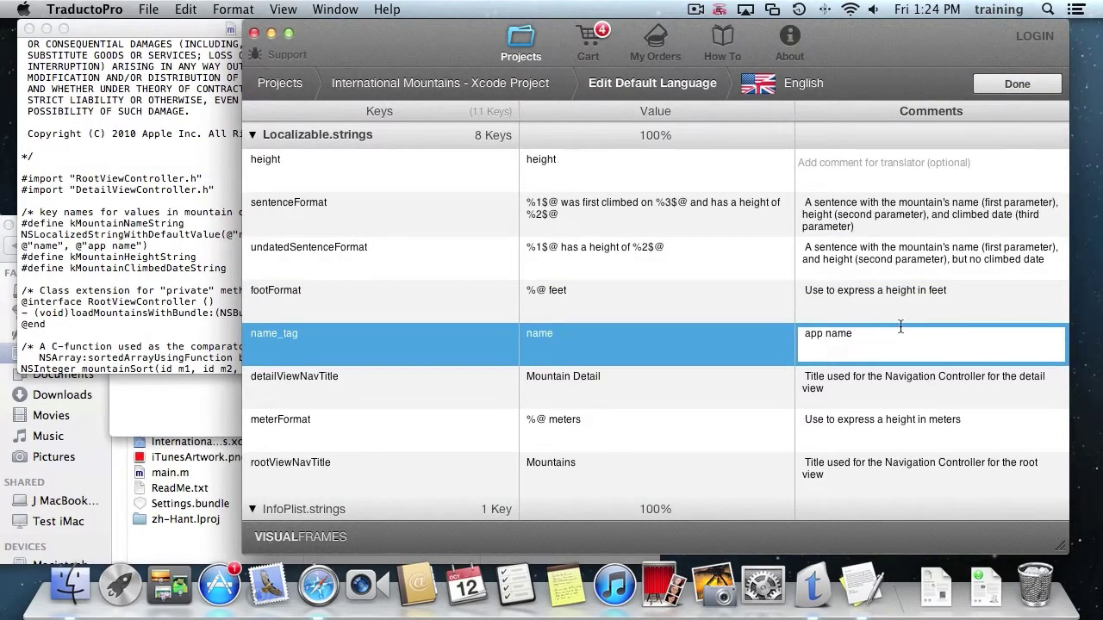
left_click(934, 310)
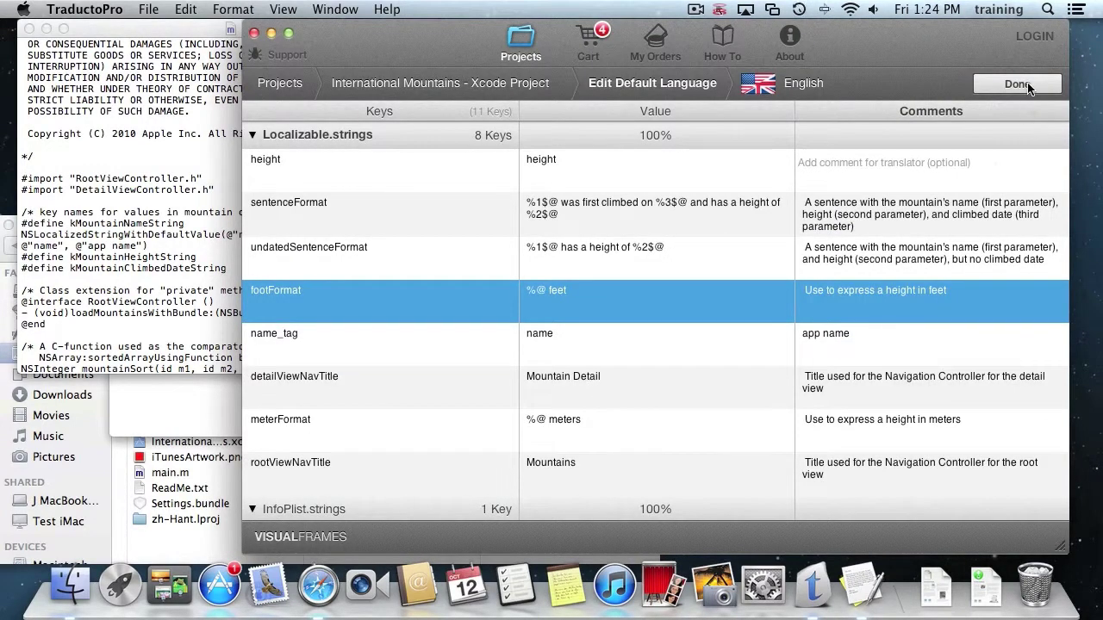
Close the English strings editor and return to the languages list, with French at 81%.
left_click(1025, 85)
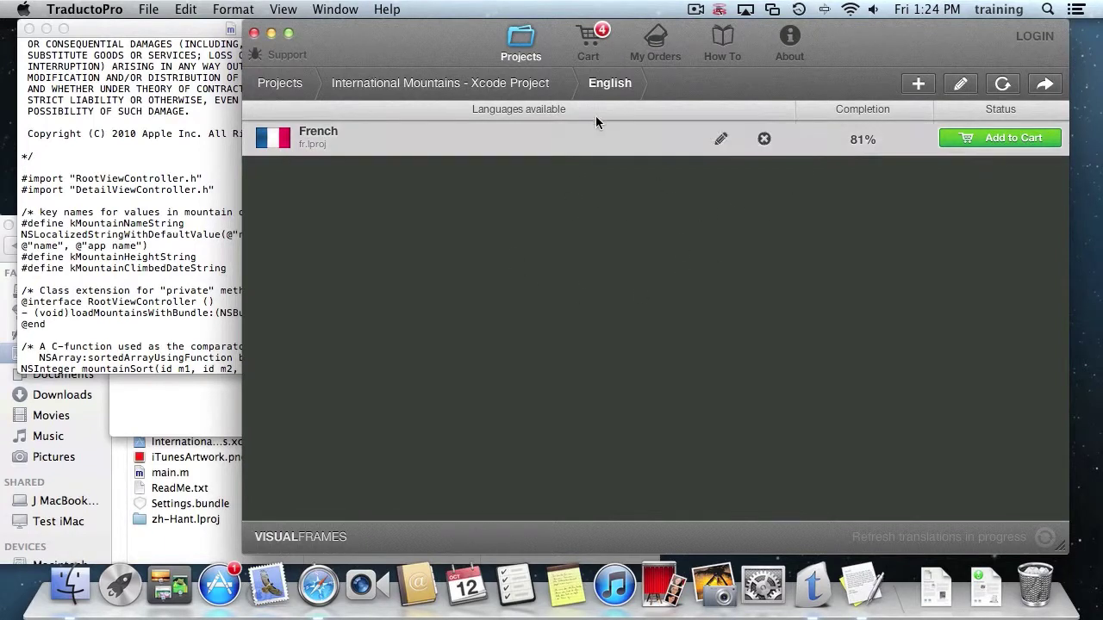
left_click(609, 90)
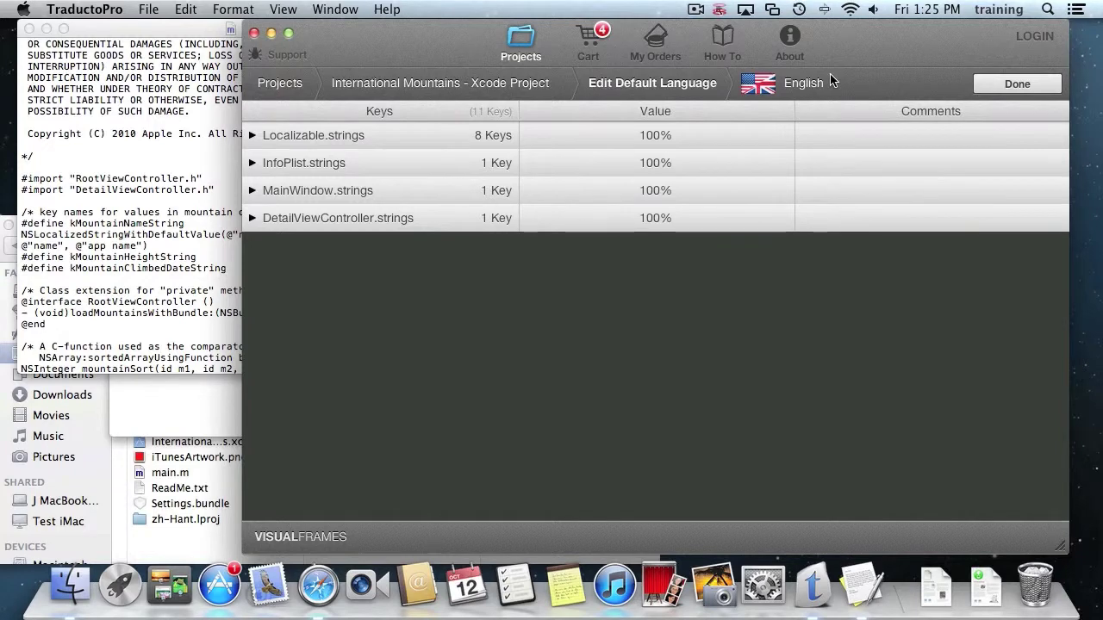
key("Return")
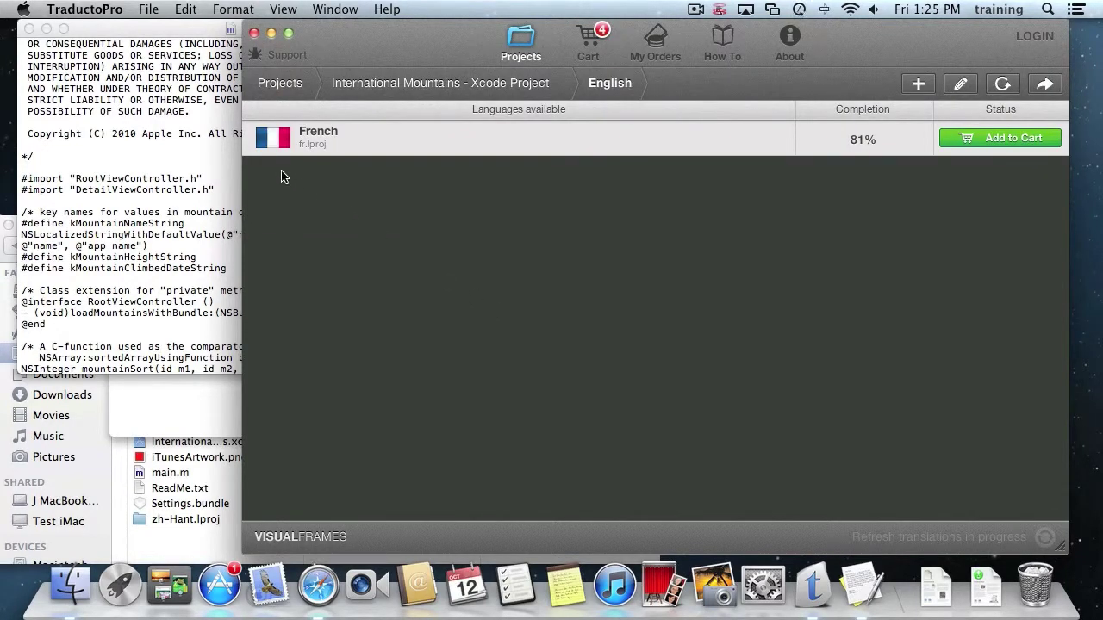
mouse_move(561, 153)
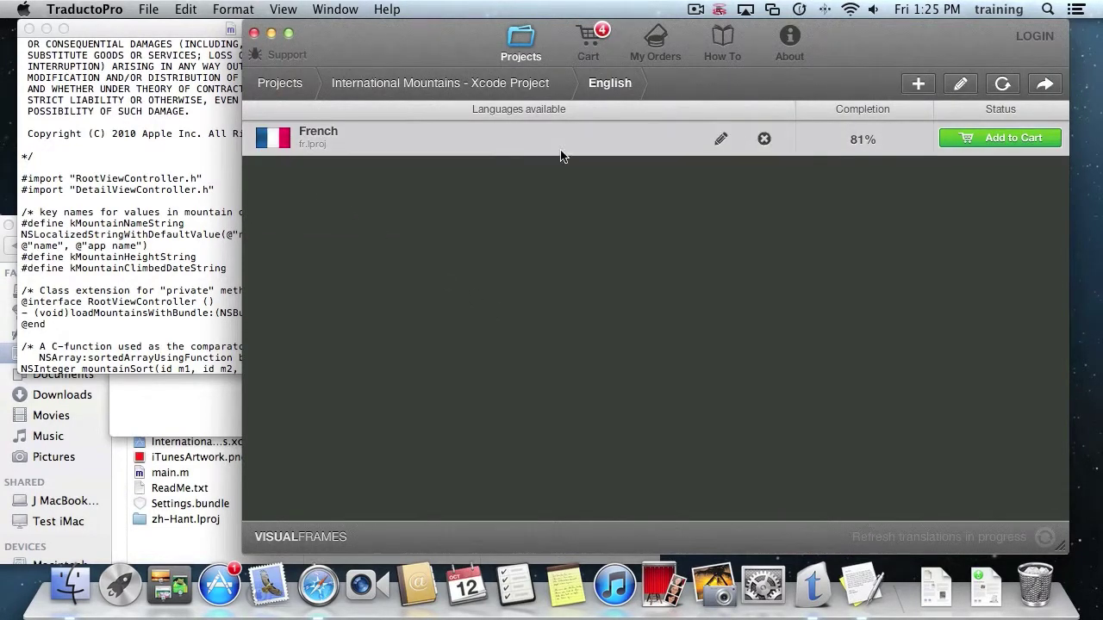
left_click(721, 141)
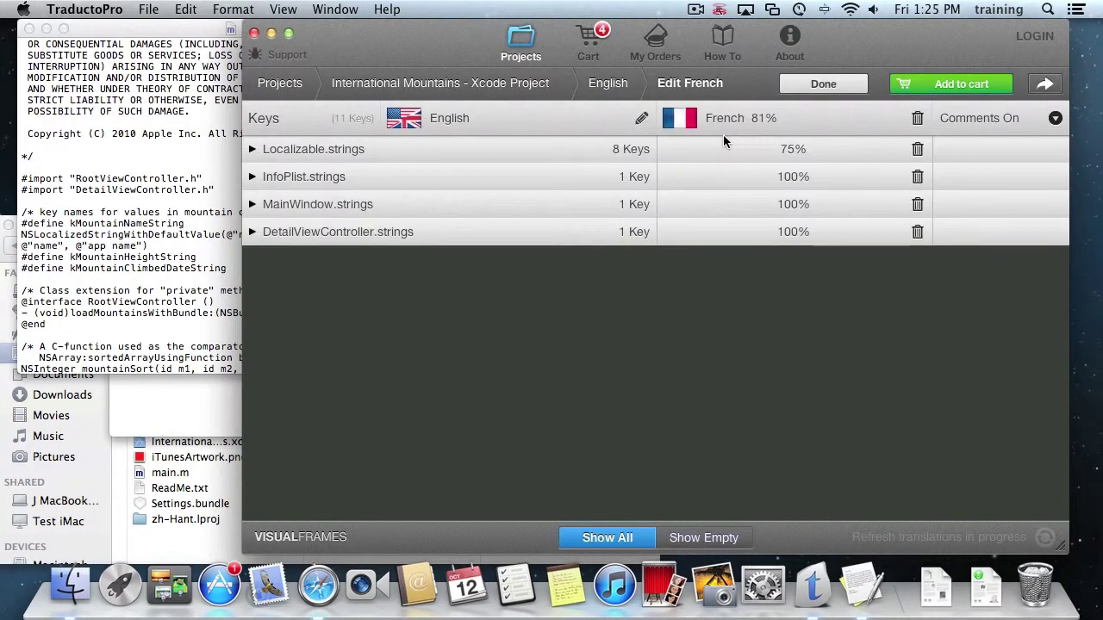
left_click(302, 151)
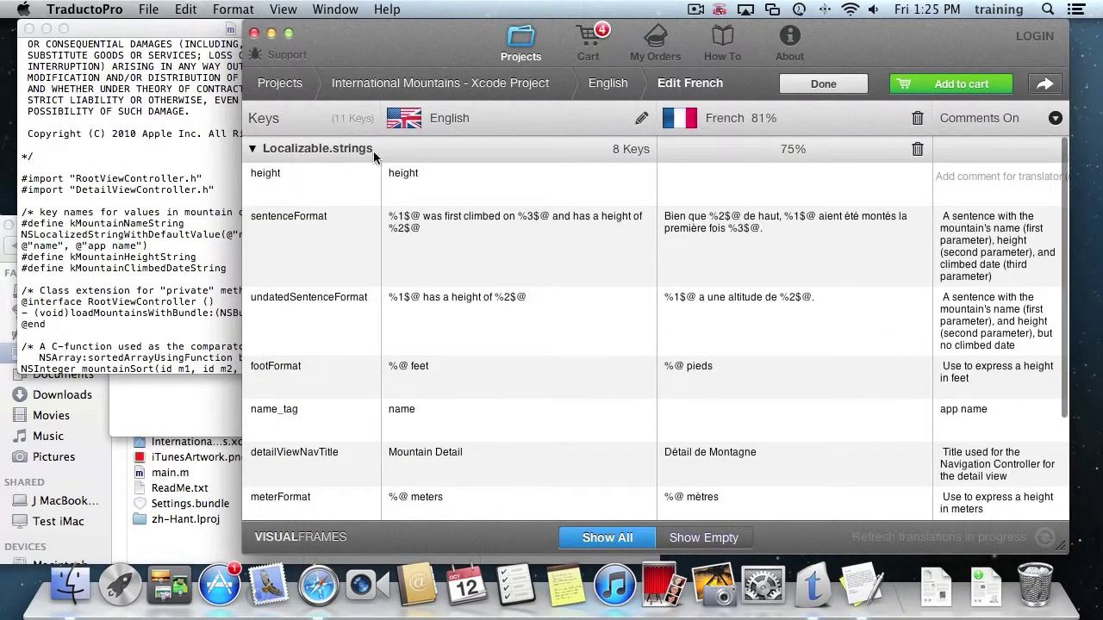
scroll(763, 259, "down", 5)
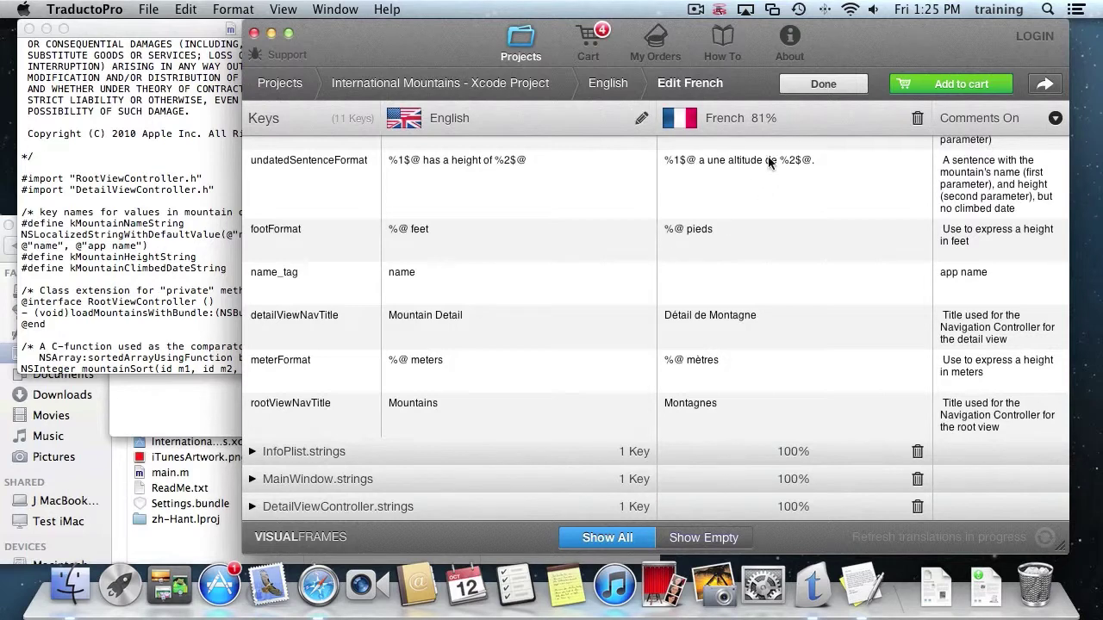
left_click(284, 451)
scroll(283, 454, "down", 3)
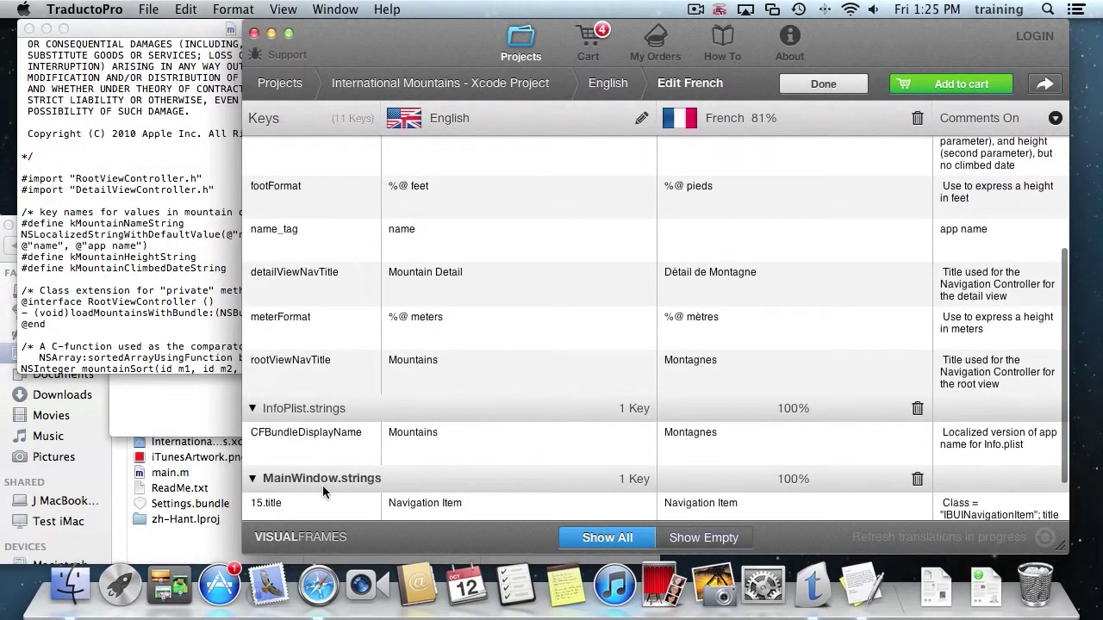
left_click(322, 482)
scroll(851, 207, "up", 5)
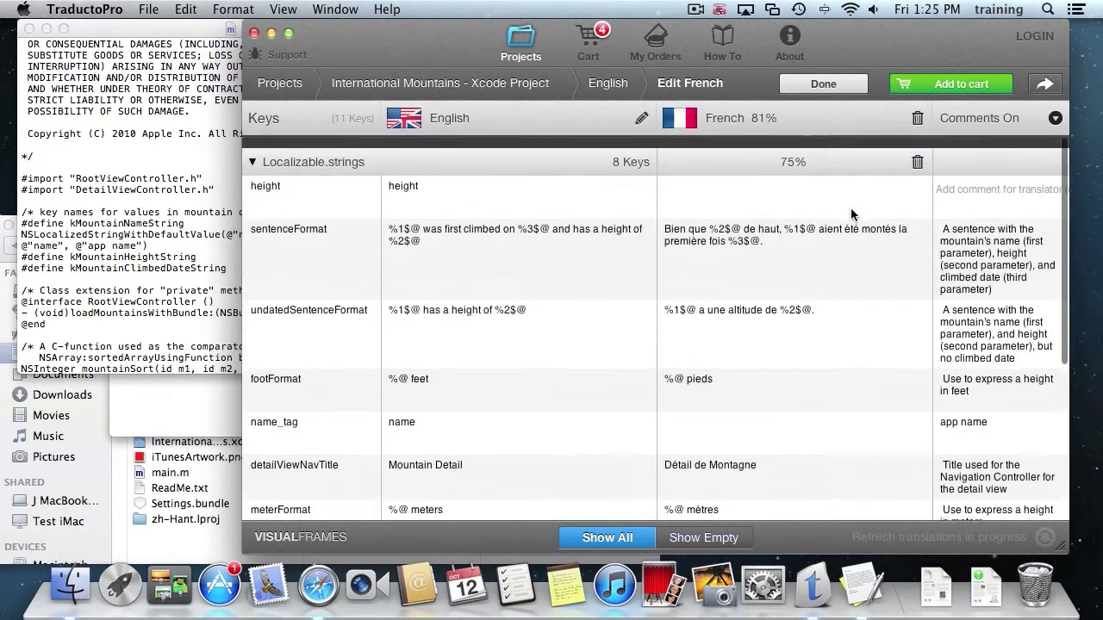
left_click(822, 84)
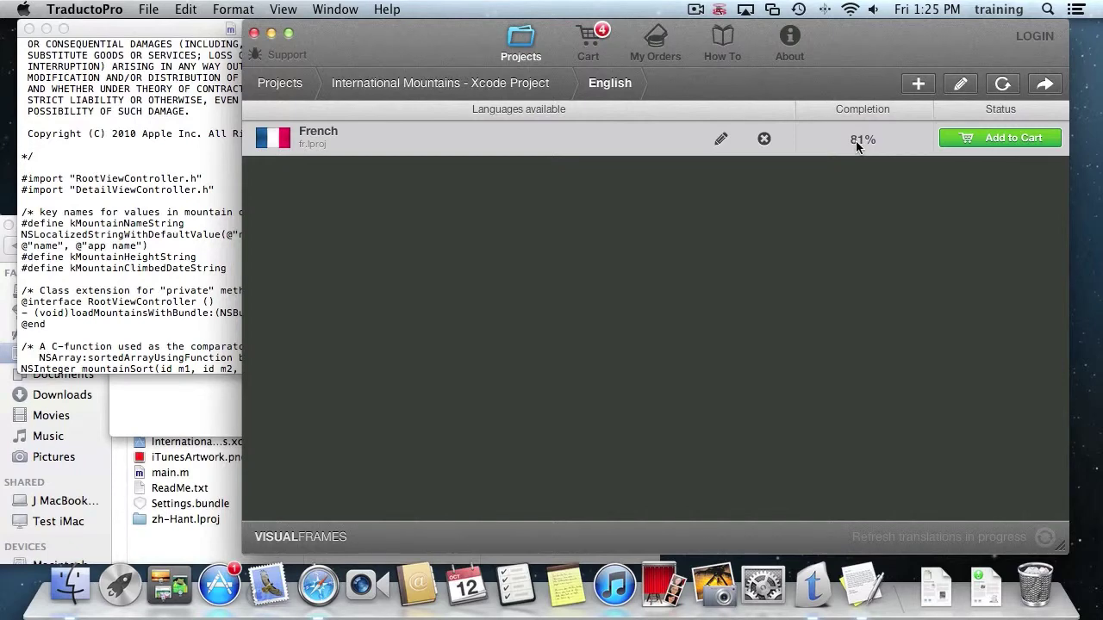
Add Italian, Japanese, Spanish (Spain) and Chinese (Simplified) as new project languages.
left_click(918, 84)
left_click(816, 413)
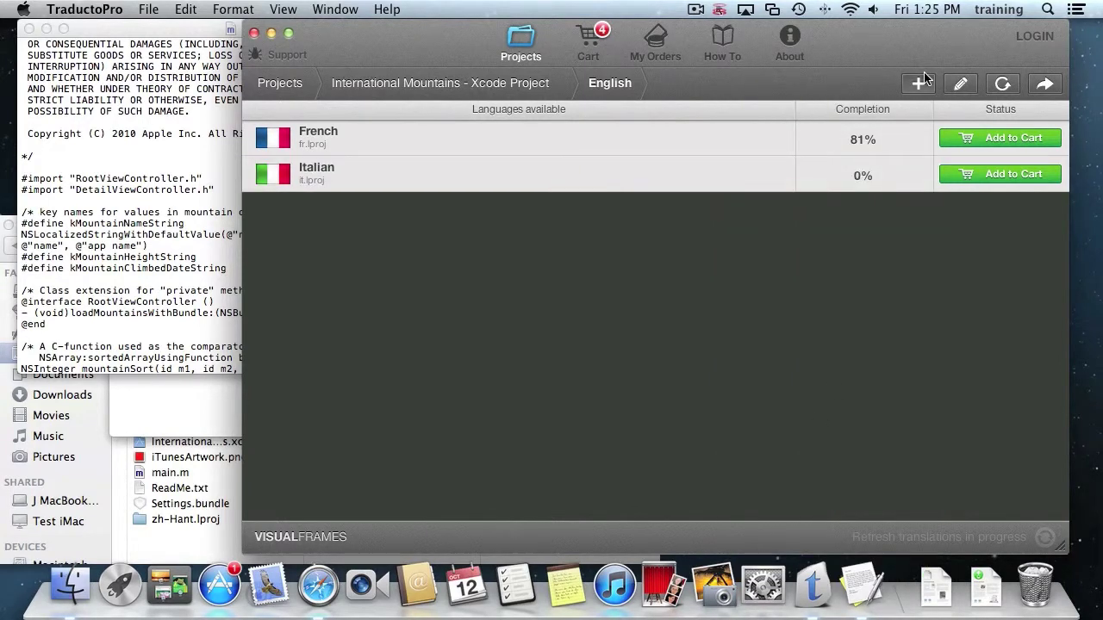
left_click(918, 84)
left_click(881, 383)
left_click(862, 172)
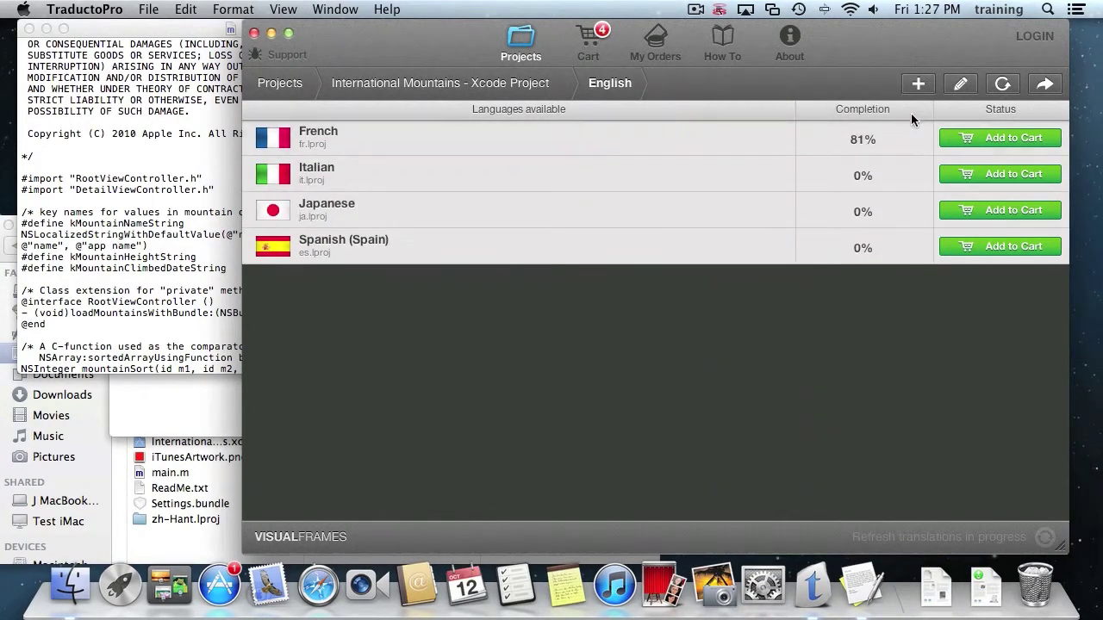
left_click(917, 84)
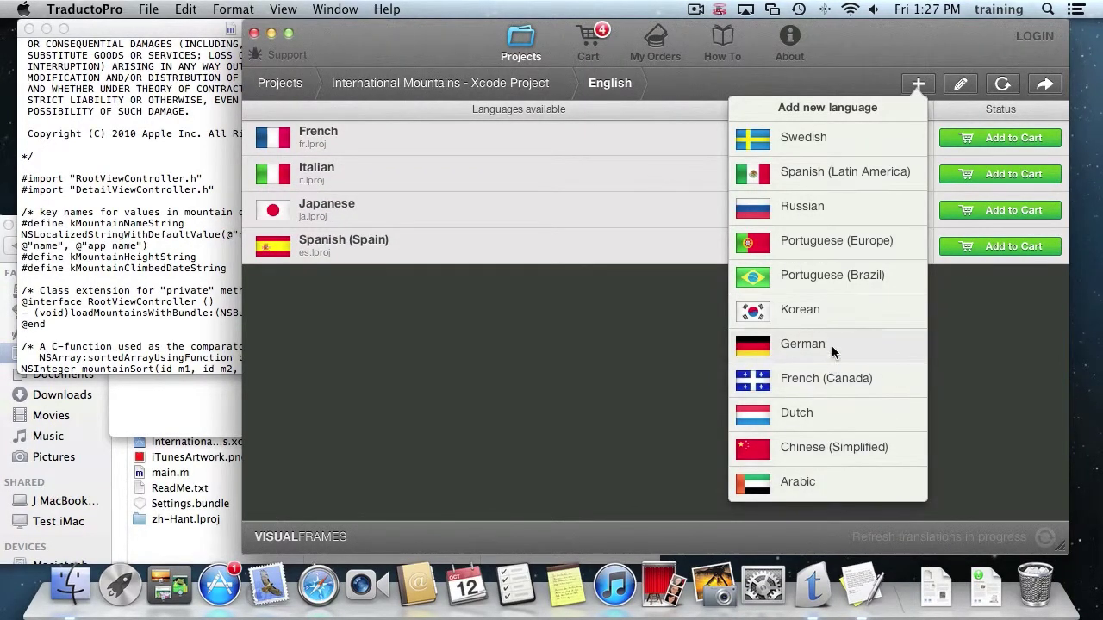
left_click(834, 452)
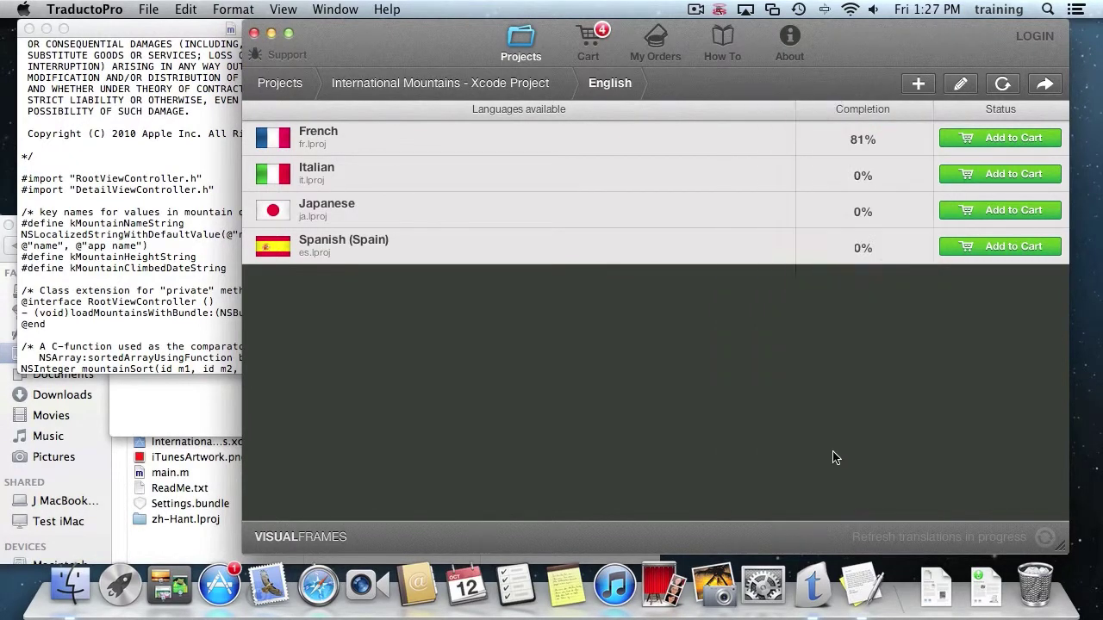
Put the French, Italian and Japanese translations in the cart and open the cart.
left_click(1018, 137)
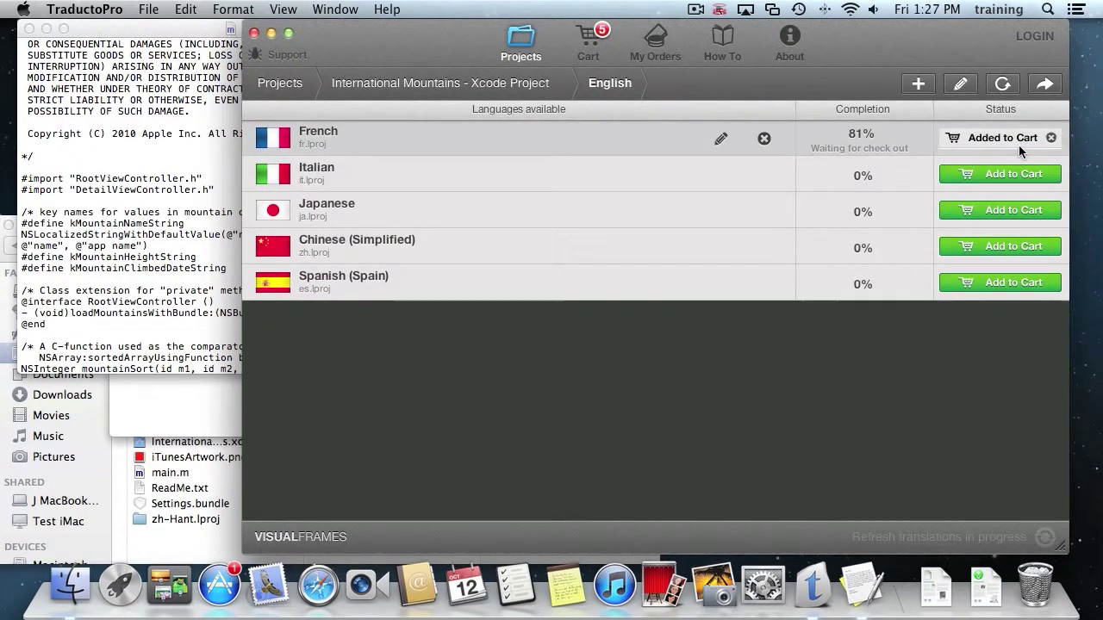
left_click(1019, 180)
left_click(1007, 207)
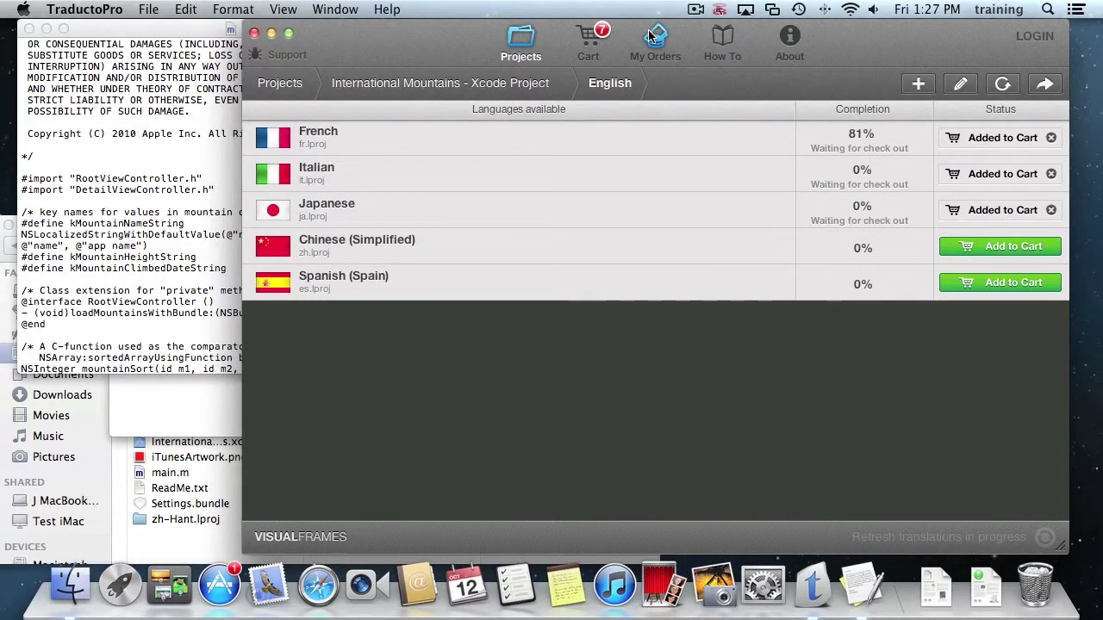
left_click(593, 36)
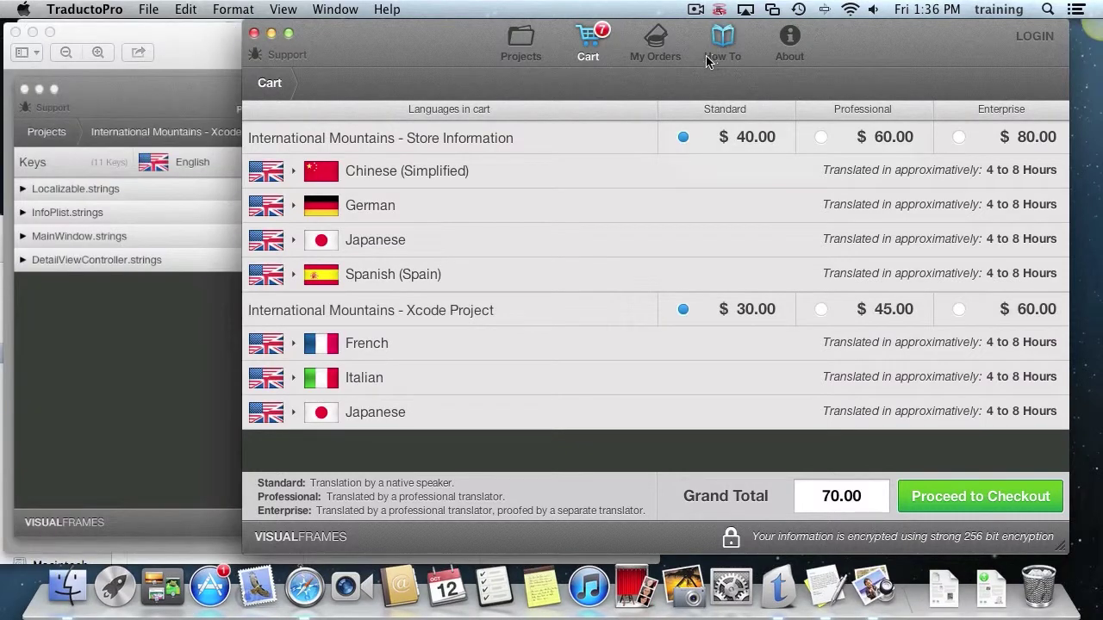
Use View project beside International Mountains - Xcode Project to leave the cart.
left_click(517, 312)
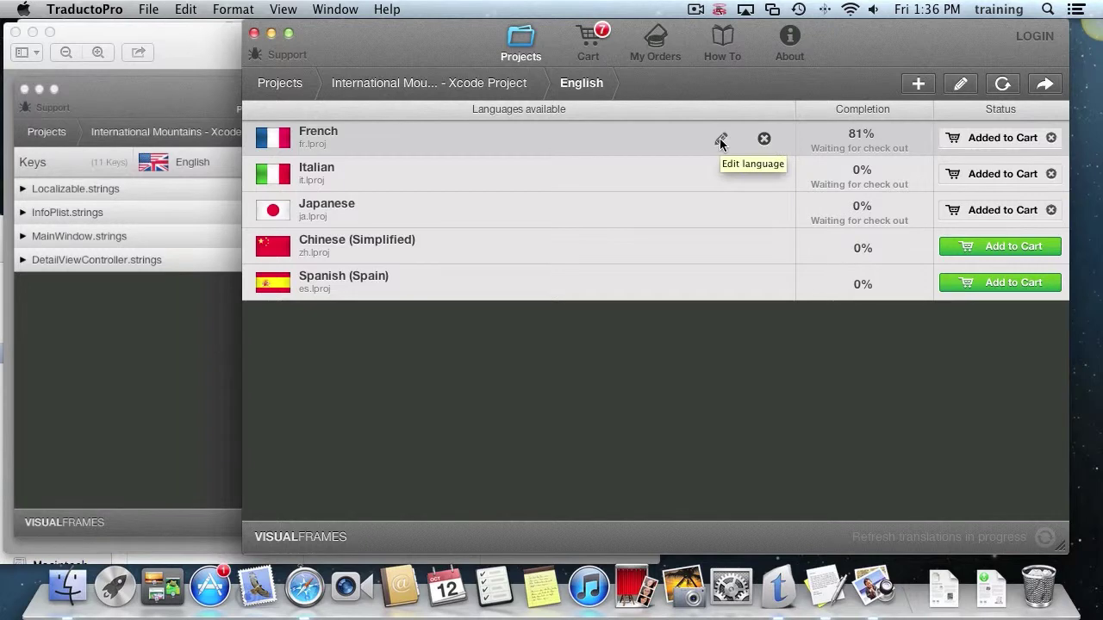
Enter 'test' as the French text for the height and name_tag keys.
left_click(720, 140)
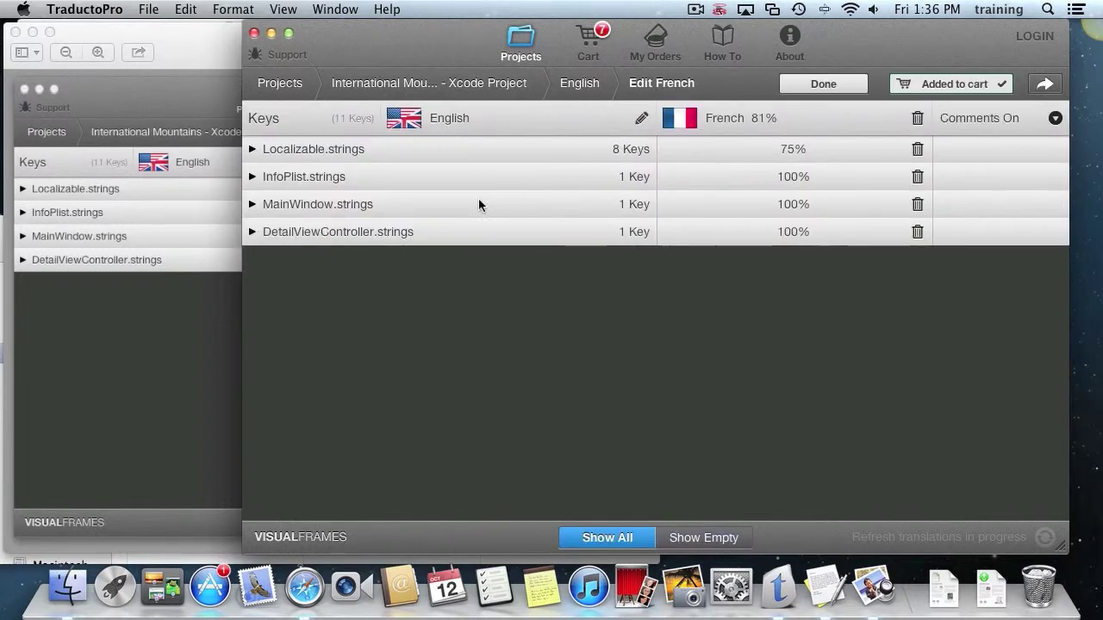
left_click(368, 150)
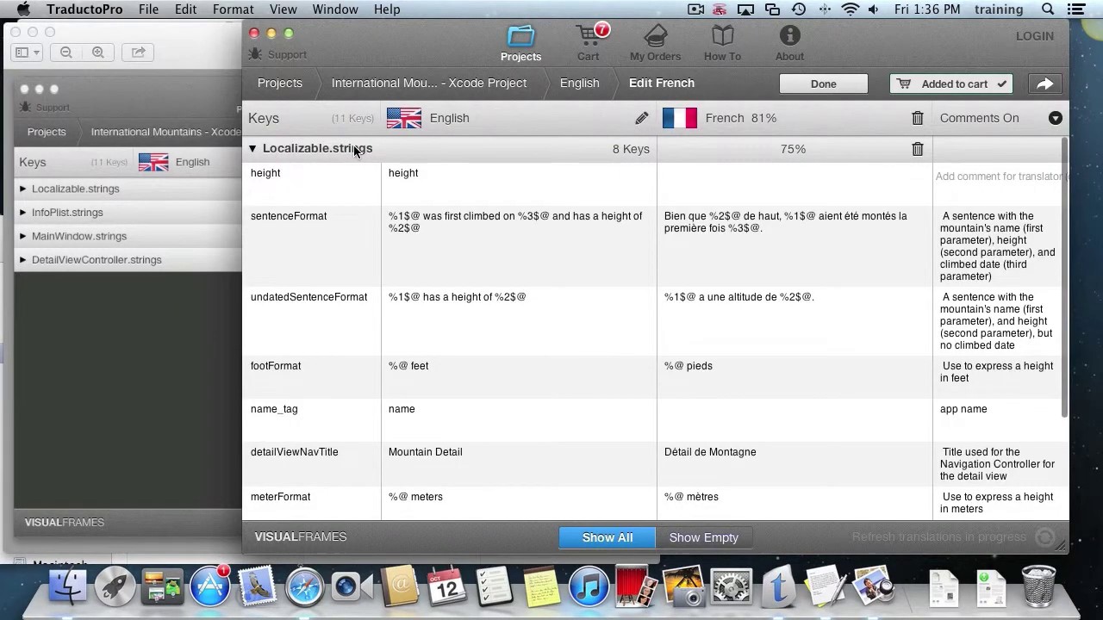
double_click(803, 184)
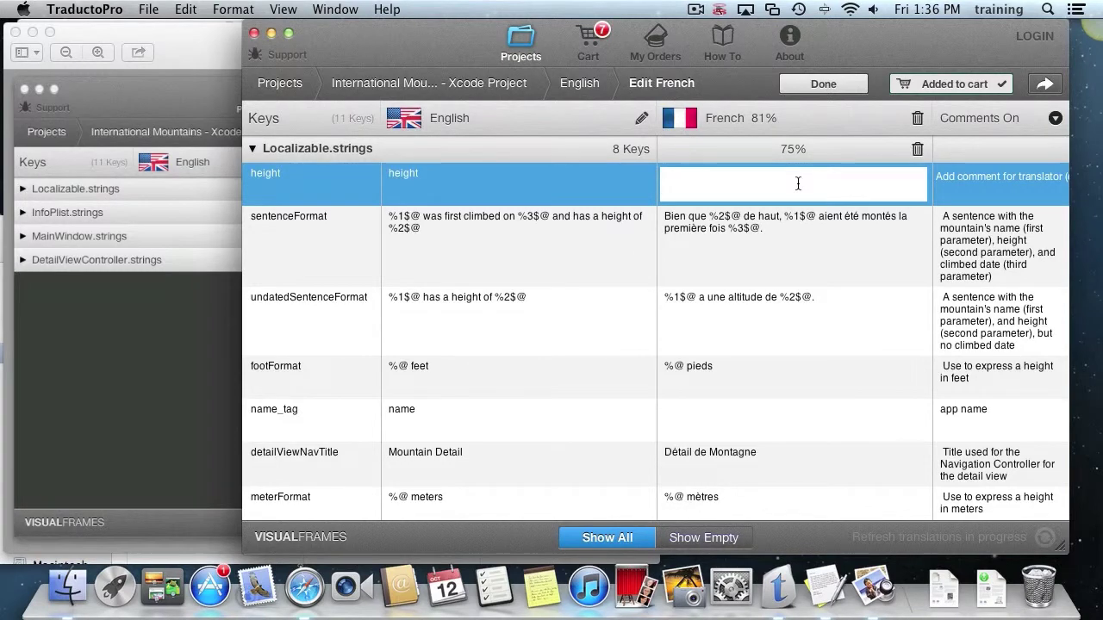
type("test")
double_click(815, 414)
type("test")
scroll(815, 414, "down", 2)
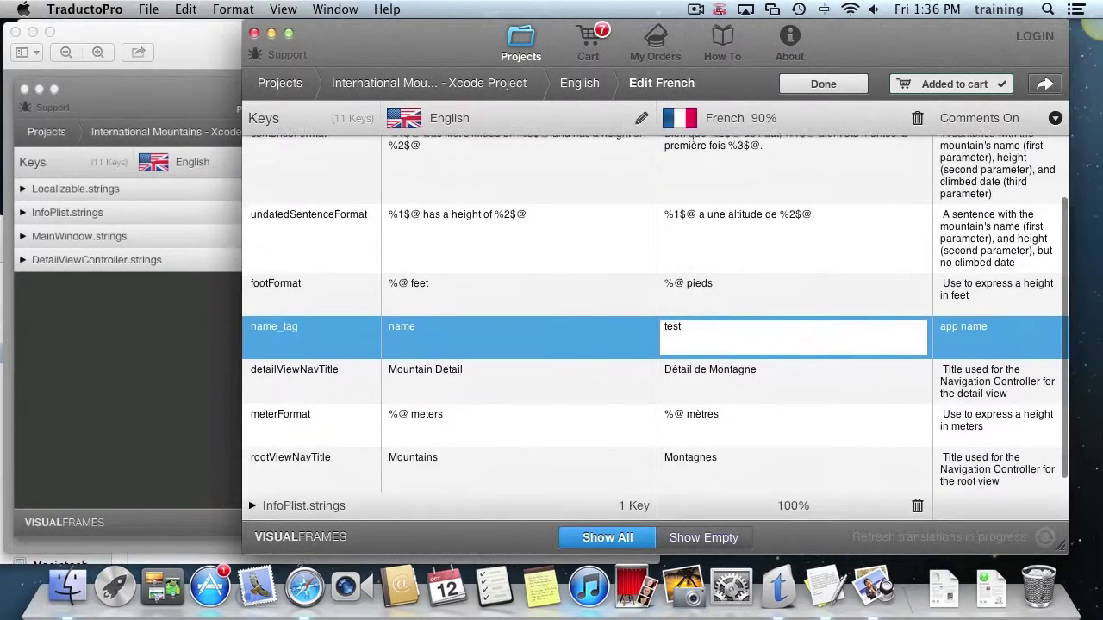
scroll(655, 328, "up", 2)
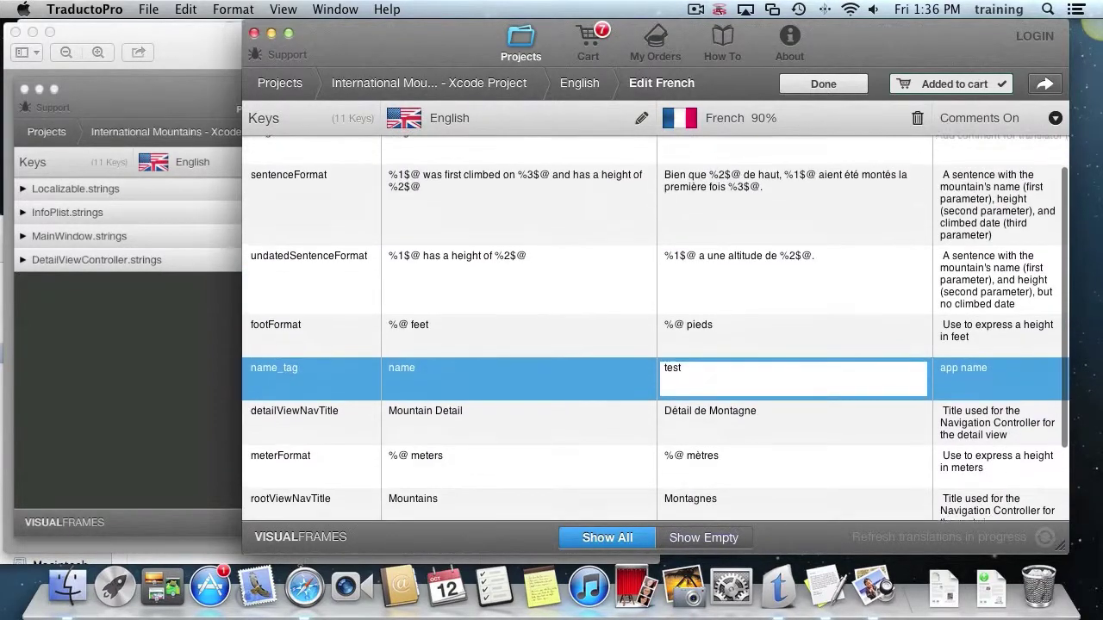
scroll(654, 327, "up", 1)
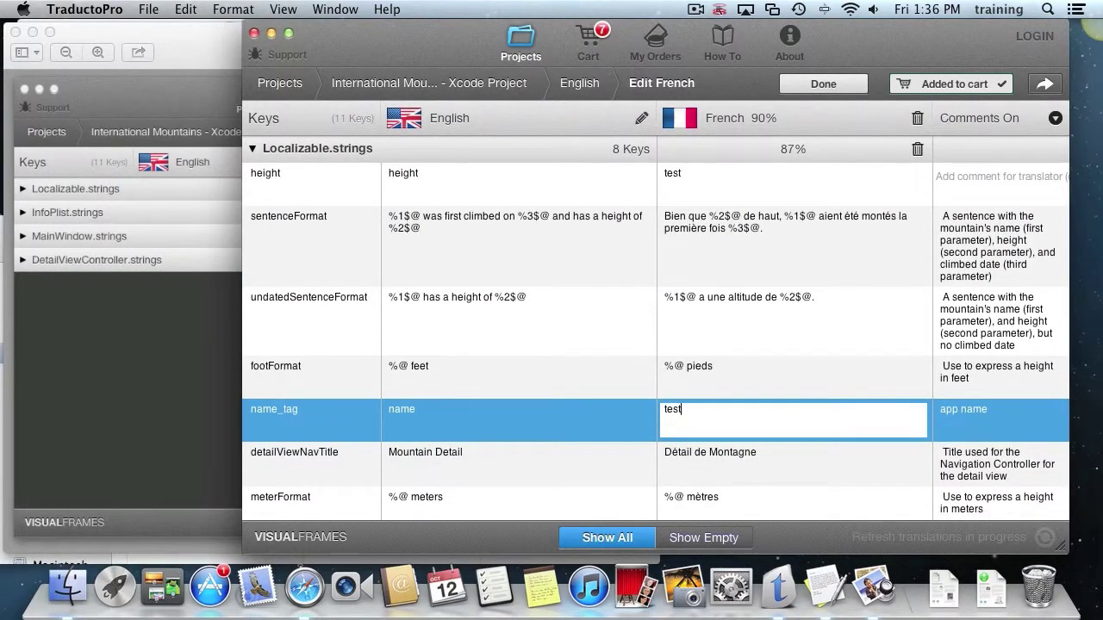
left_click(750, 168)
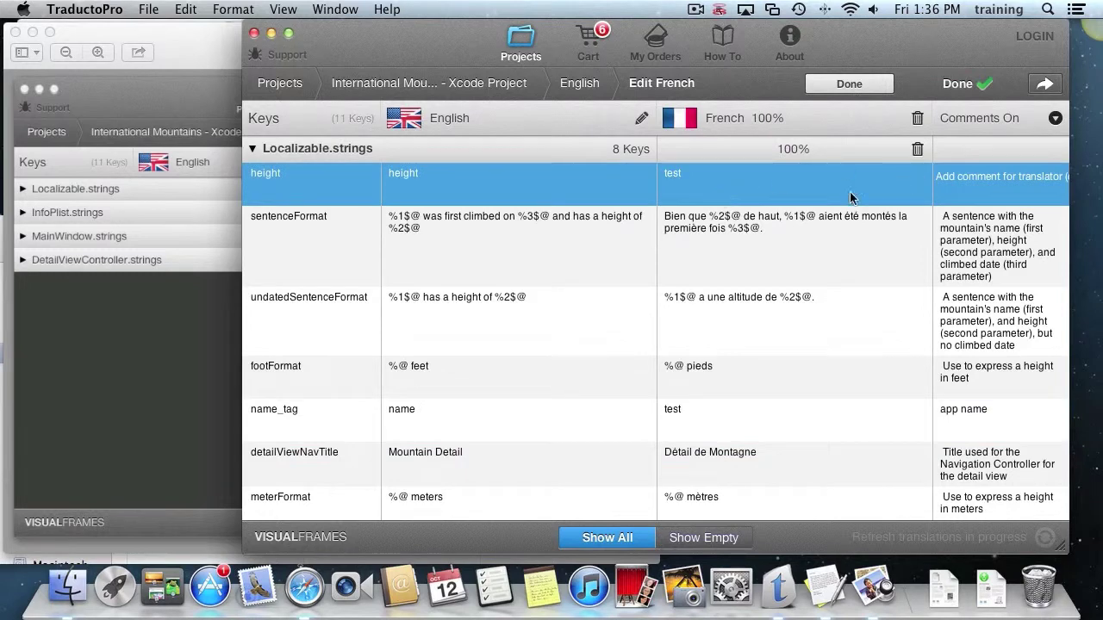
Review the French strings and return to the languages list, now showing French 100% Done.
scroll(815, 354, "down", 3)
scroll(815, 354, "up", 3)
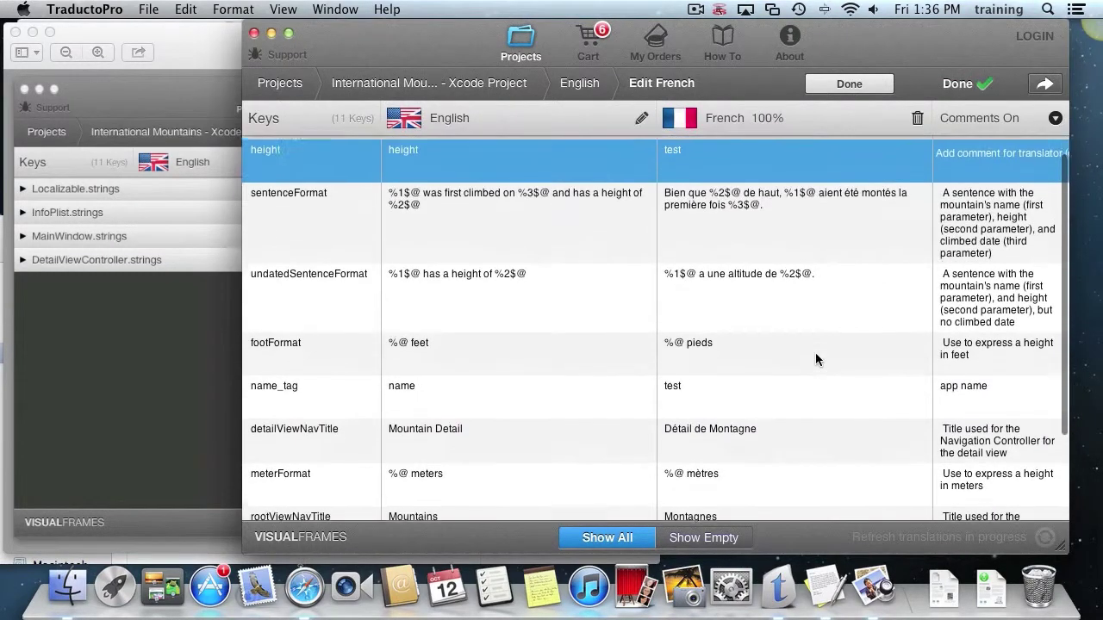
scroll(815, 360, "up", 1)
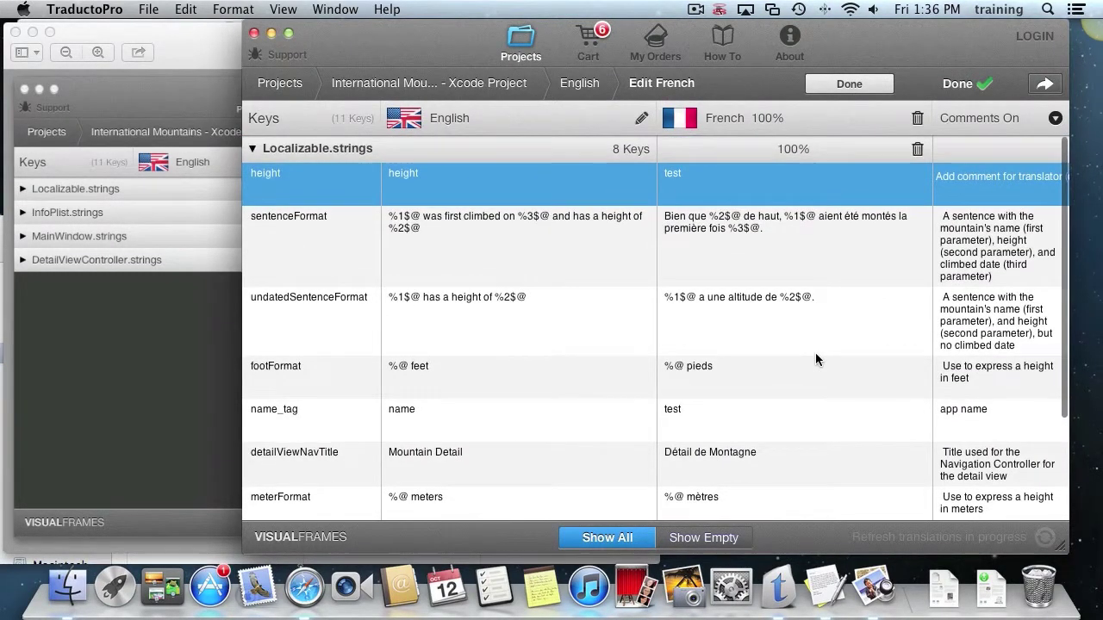
scroll(711, 414, "down", 5)
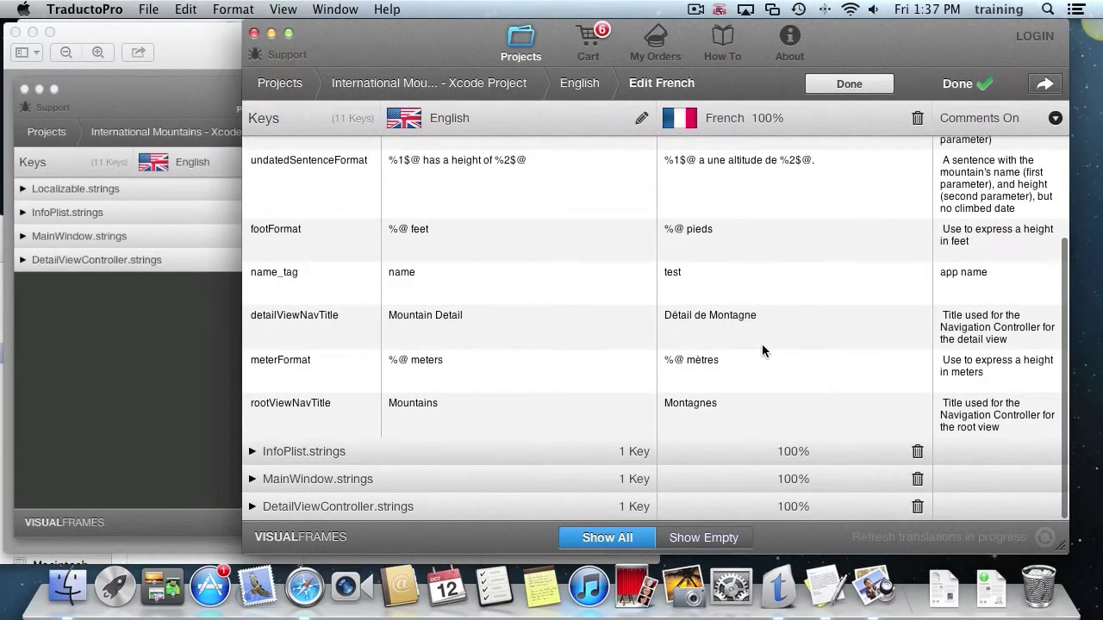
scroll(761, 344, "up", 5)
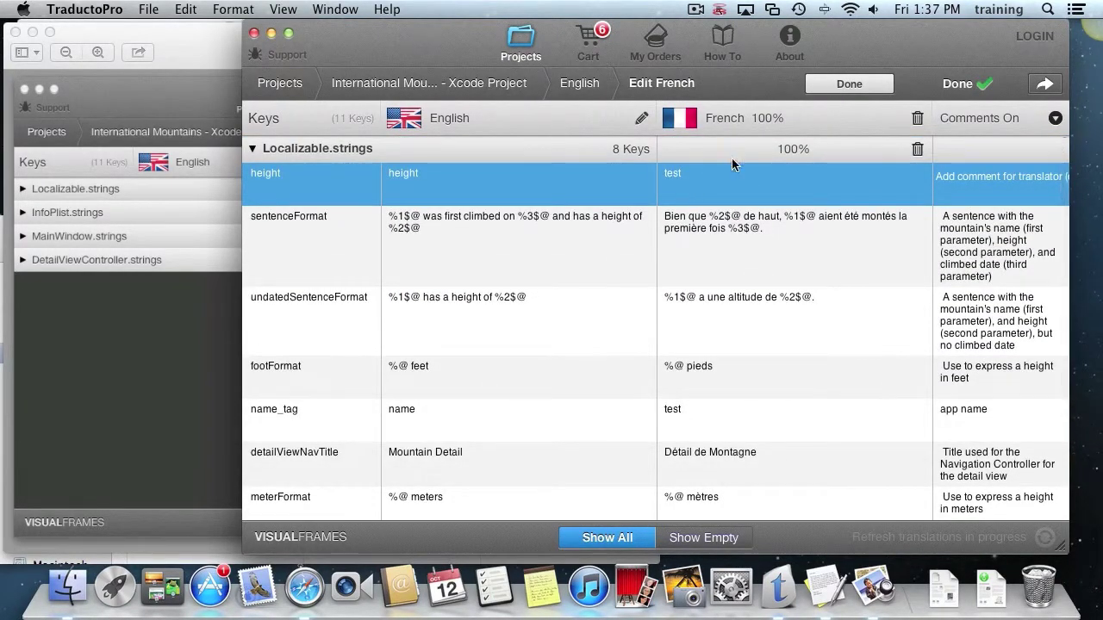
left_click(865, 86)
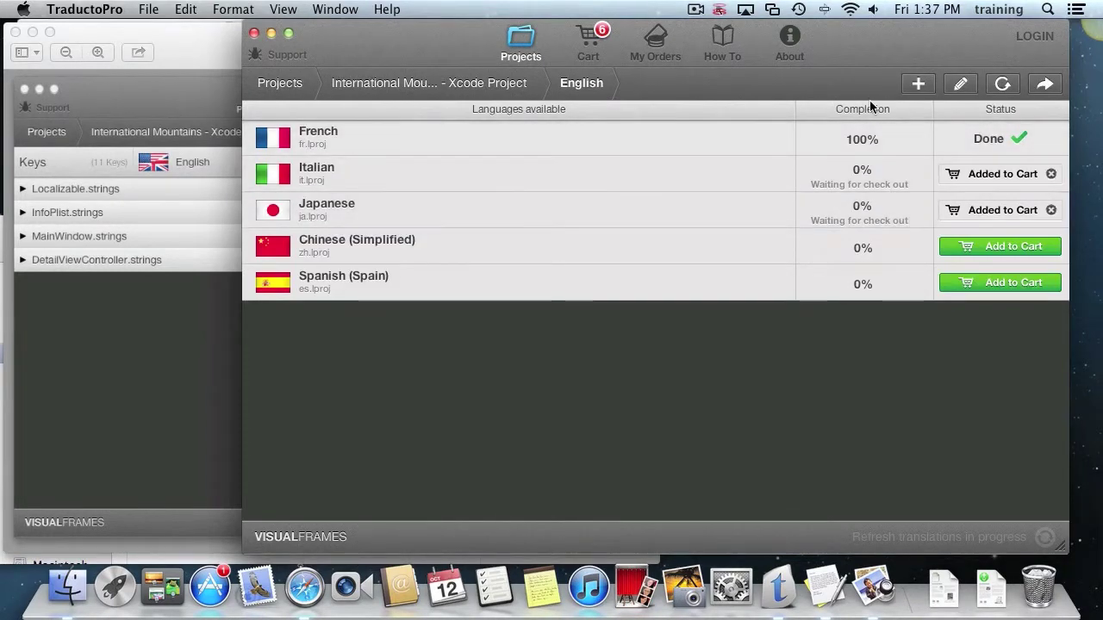
Export the French translations into the Xcode project, acknowledging the action cannot be reverted.
left_click(1045, 84)
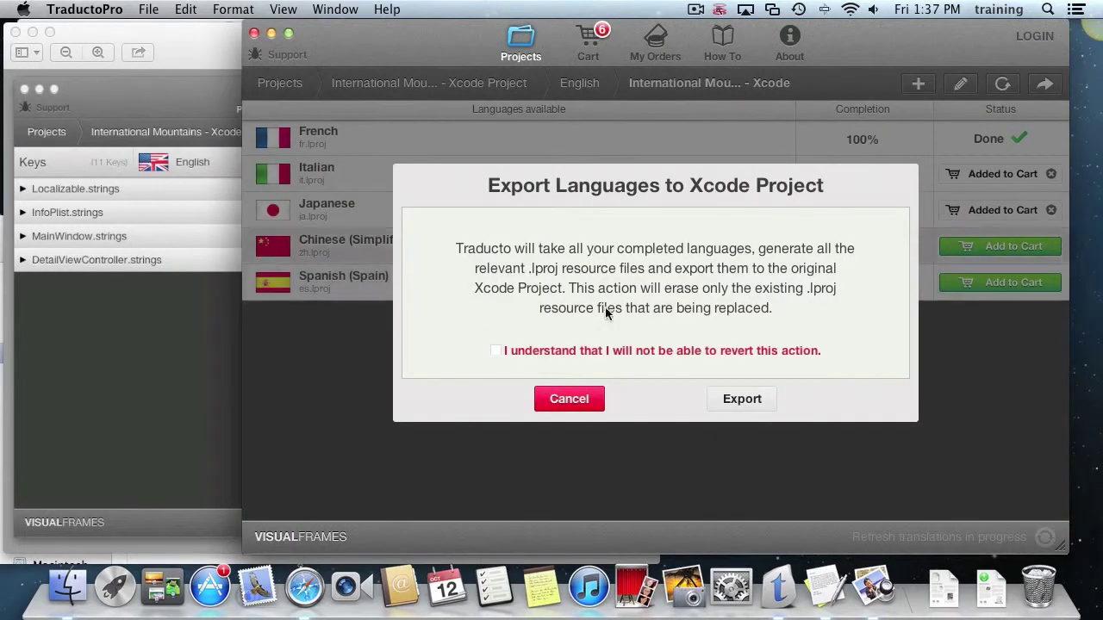
left_click(564, 403)
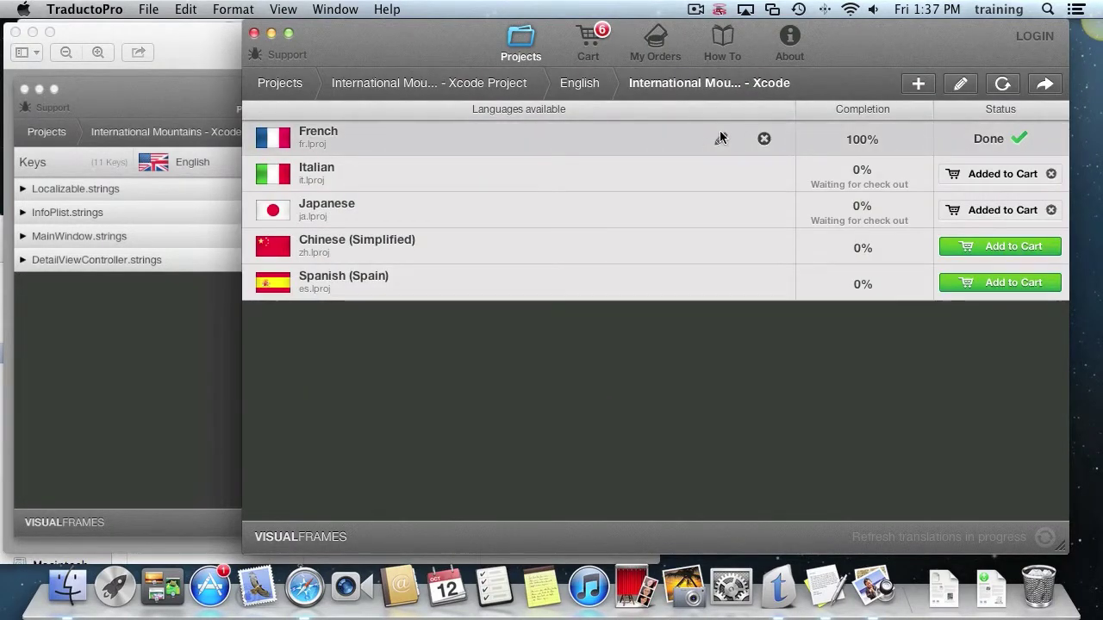
left_click(720, 139)
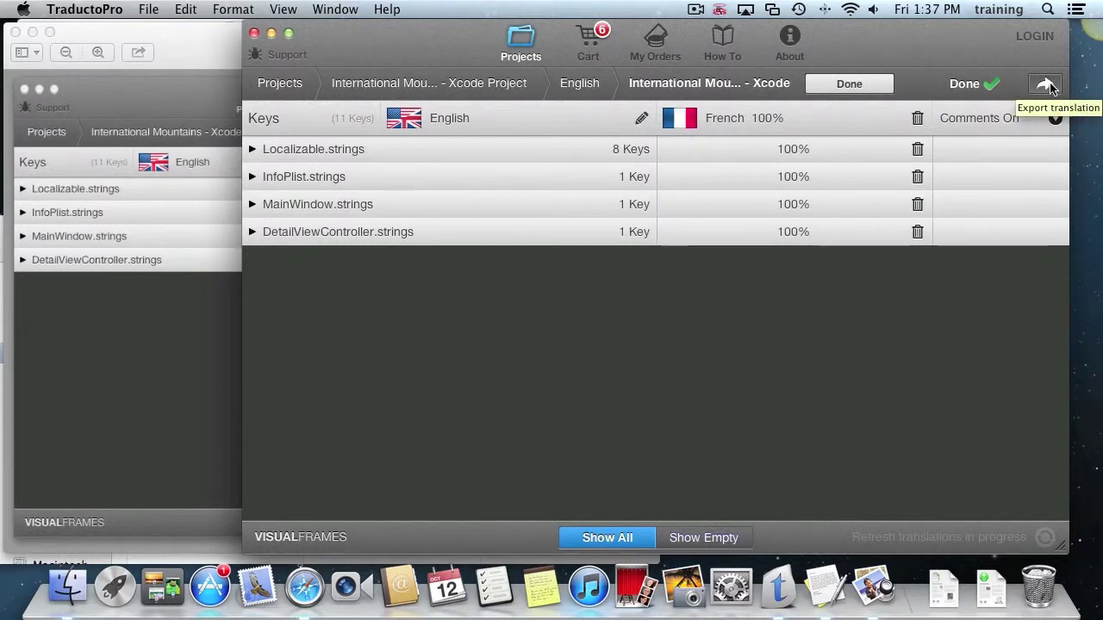
left_click(1050, 85)
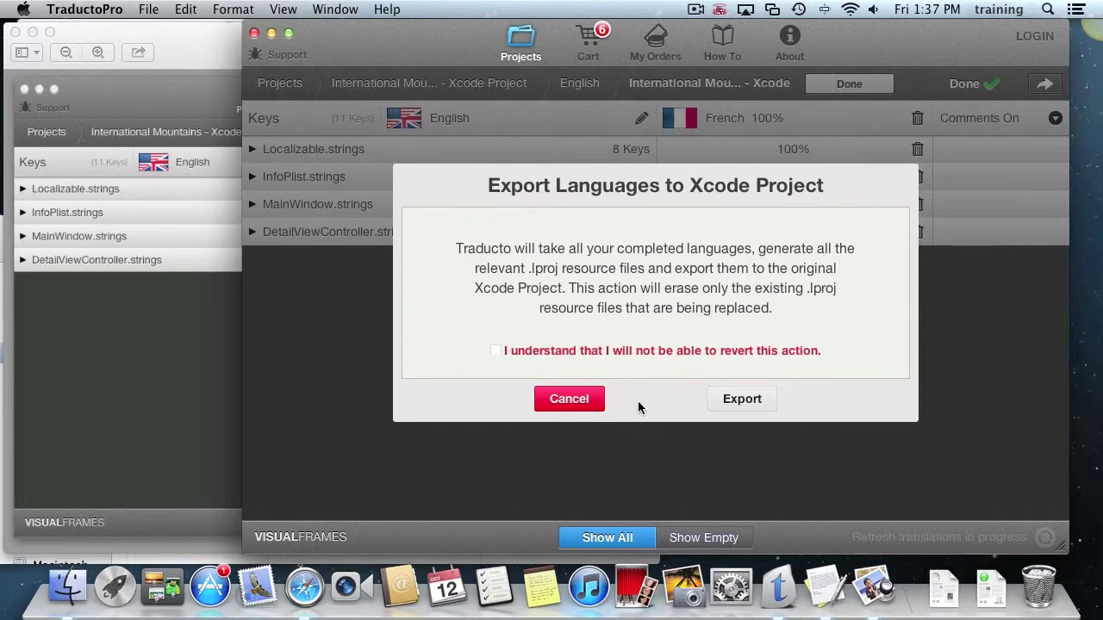
left_click(619, 351)
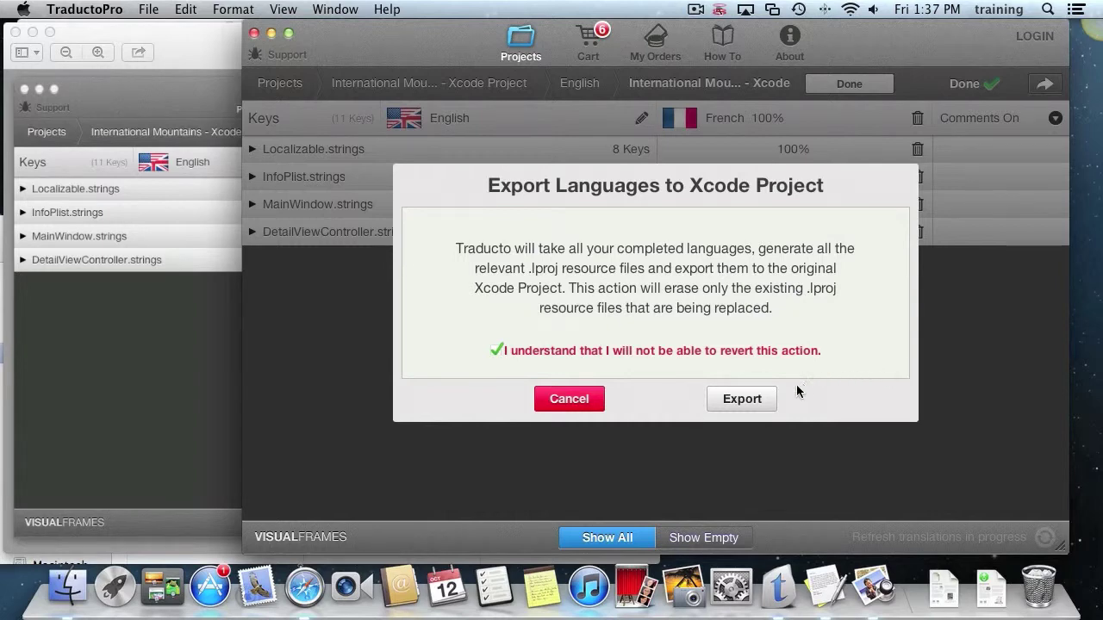
left_click(746, 398)
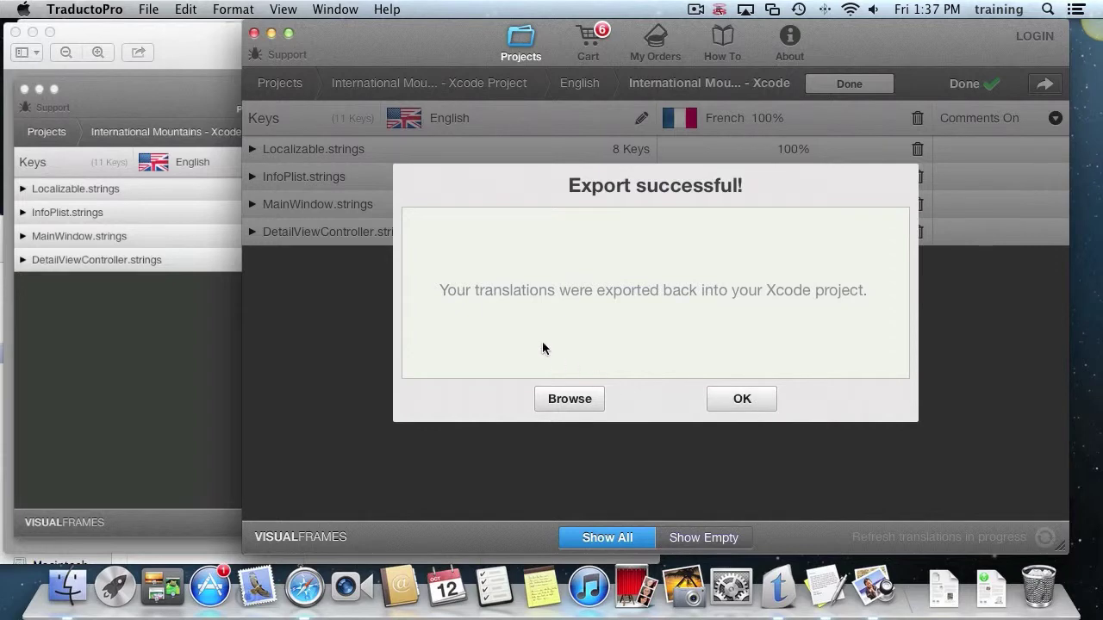
Browse to the exported fr.lproj folder and open Localizable.strings in TextEdit.
left_click(568, 399)
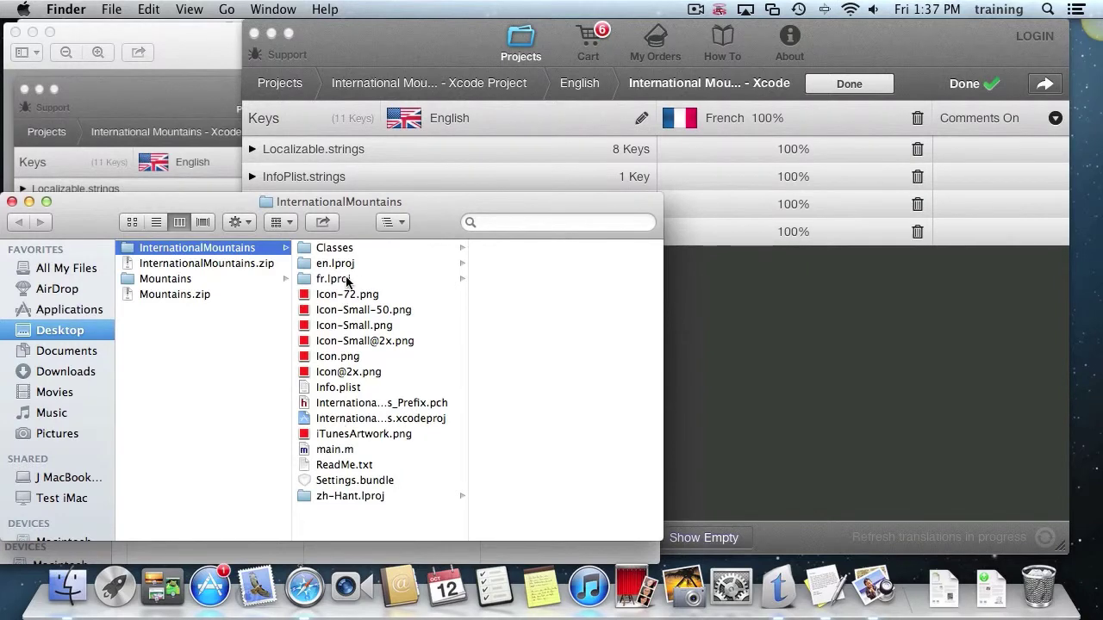
left_click(345, 278)
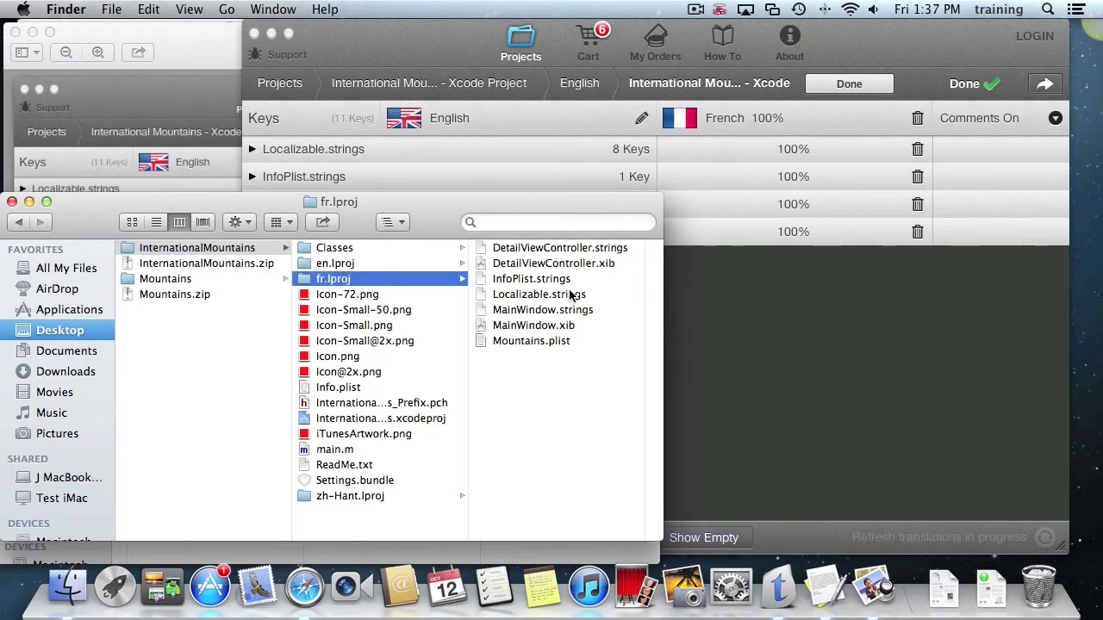
left_click(483, 295)
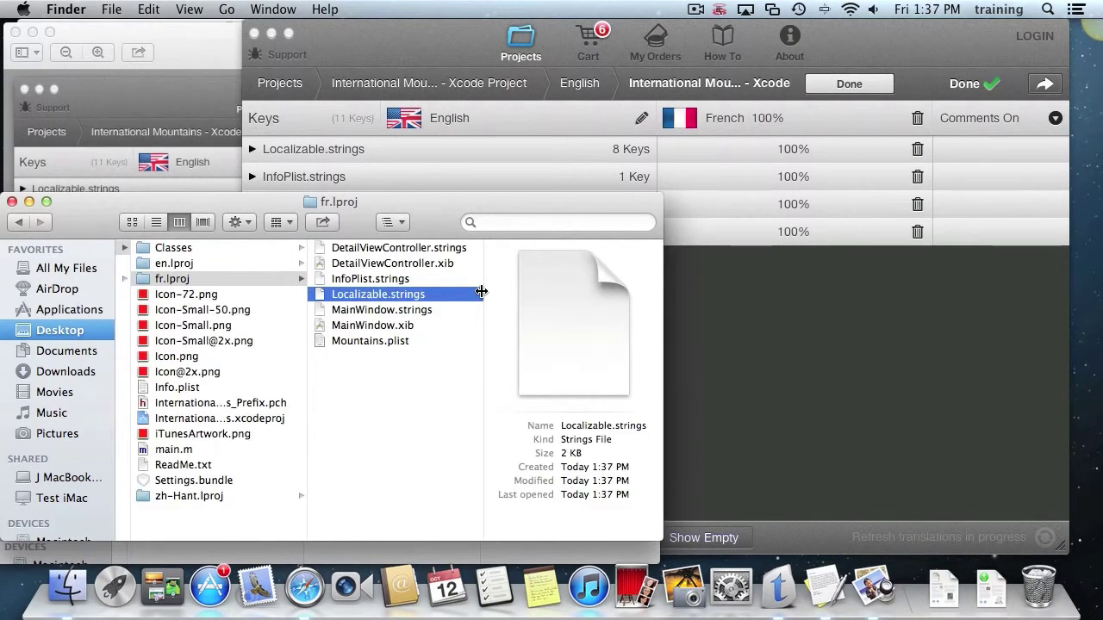
left_click_drag(318, 294, 817, 594)
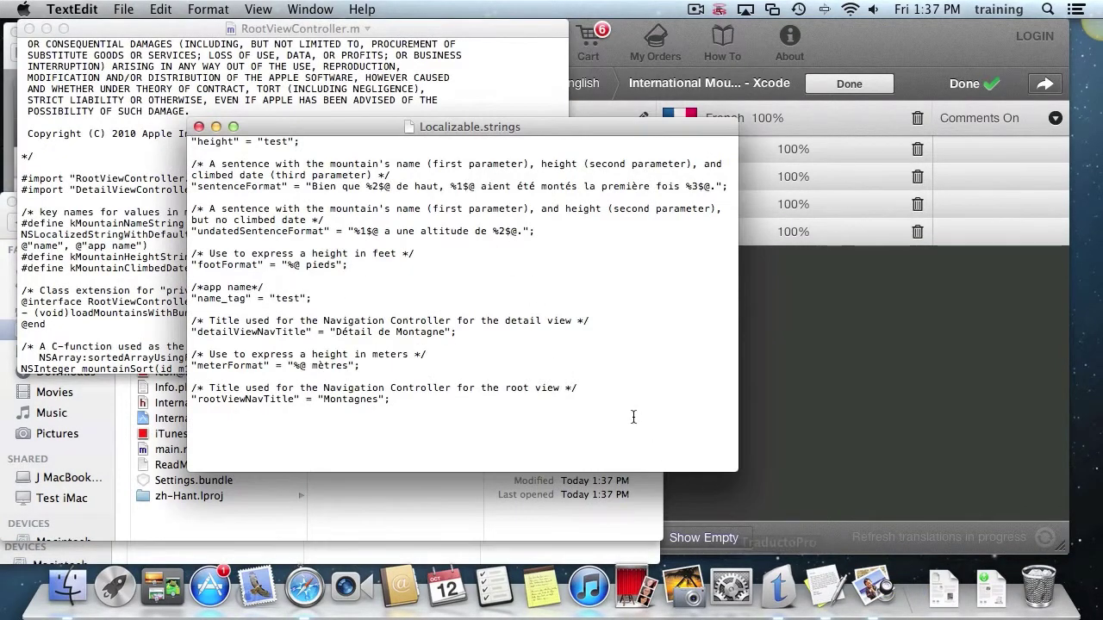
Check the 'test' value in the exported name_tag line, then go back to TraductoPro.
scroll(579, 357, "down", 1)
double_click(284, 298)
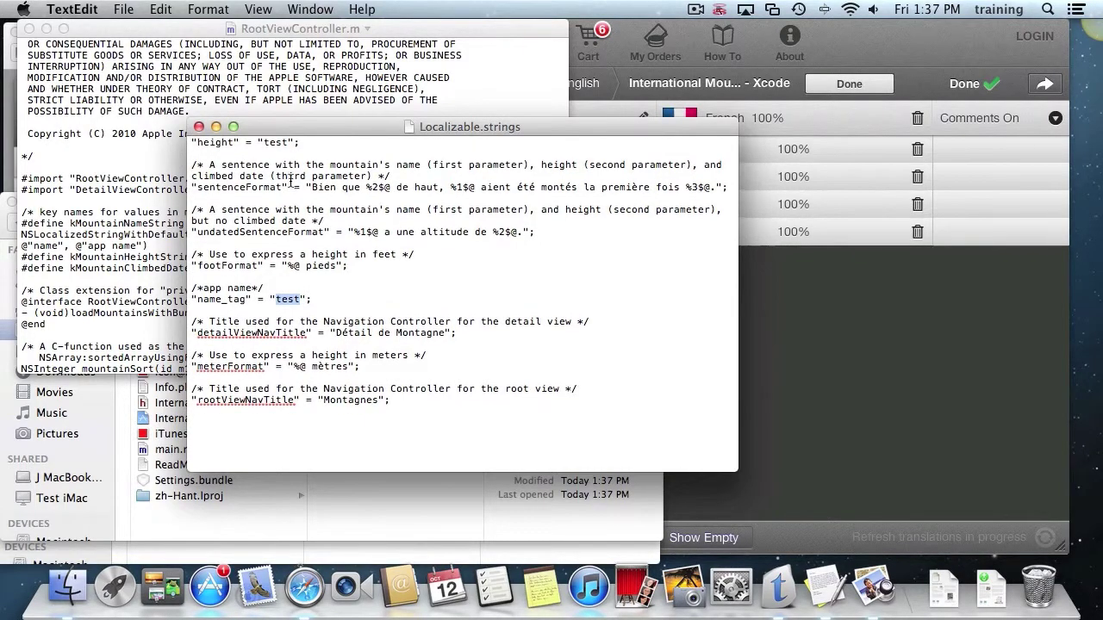
left_click(274, 141)
left_click(856, 77)
left_click(857, 81)
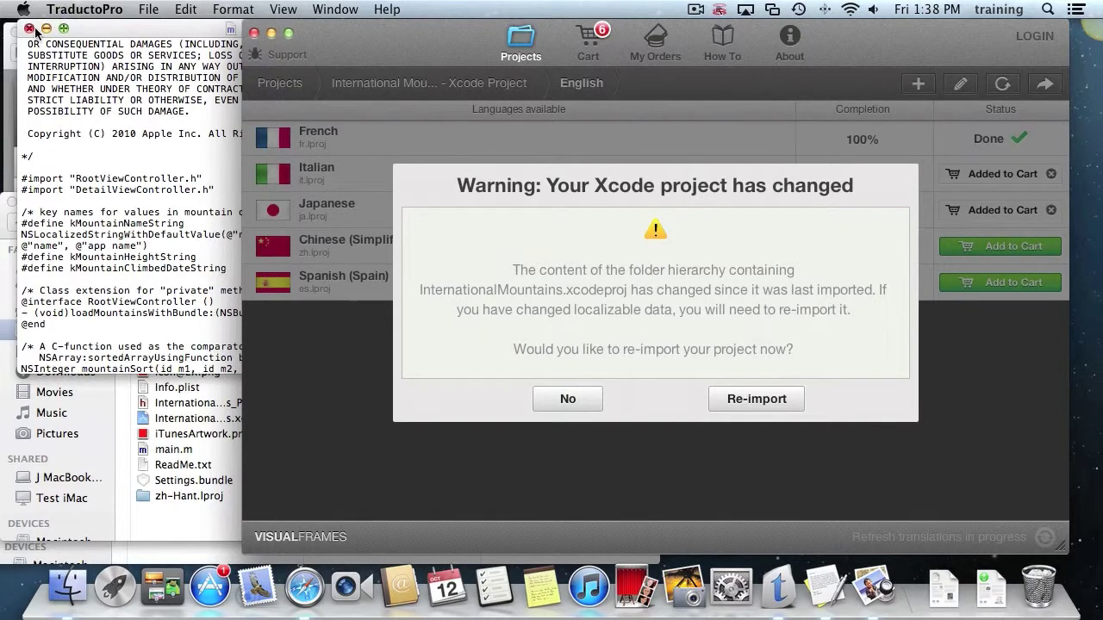
Answer No to the 'Your Xcode project has changed' warning and show the Projects overview.
left_click(123, 33)
left_click_drag(123, 32, 112, 32)
left_click(566, 280)
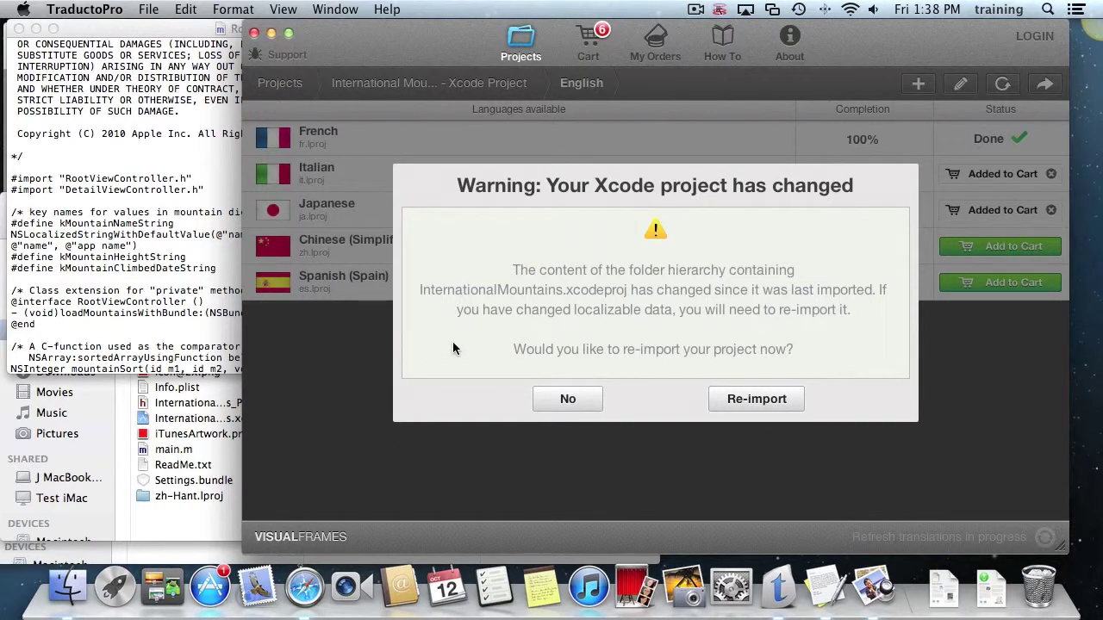
left_click(571, 401)
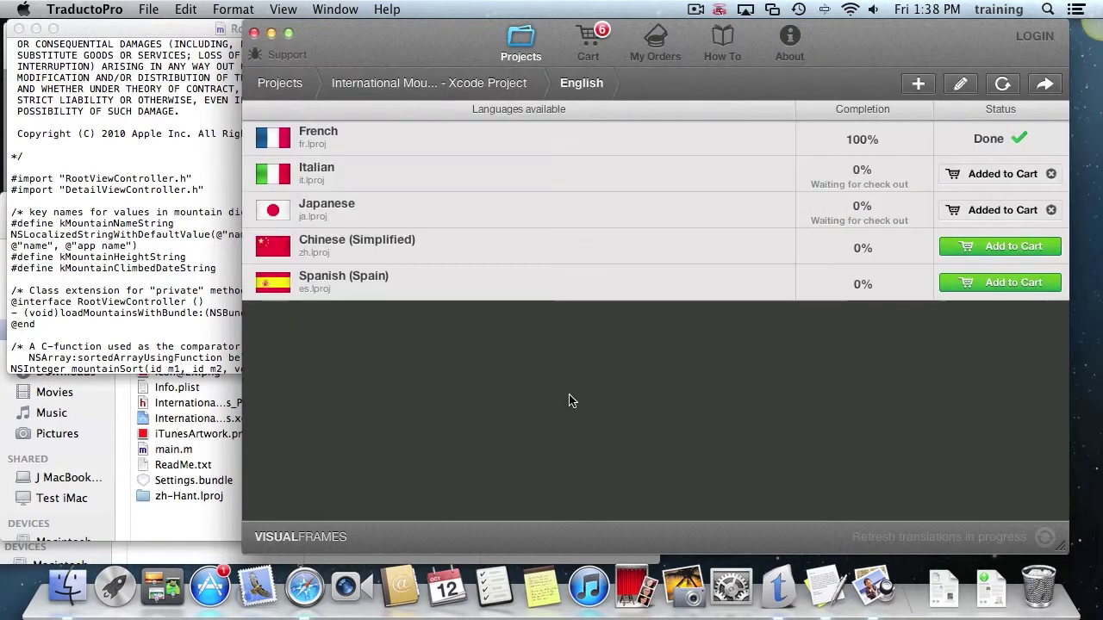
left_click(522, 43)
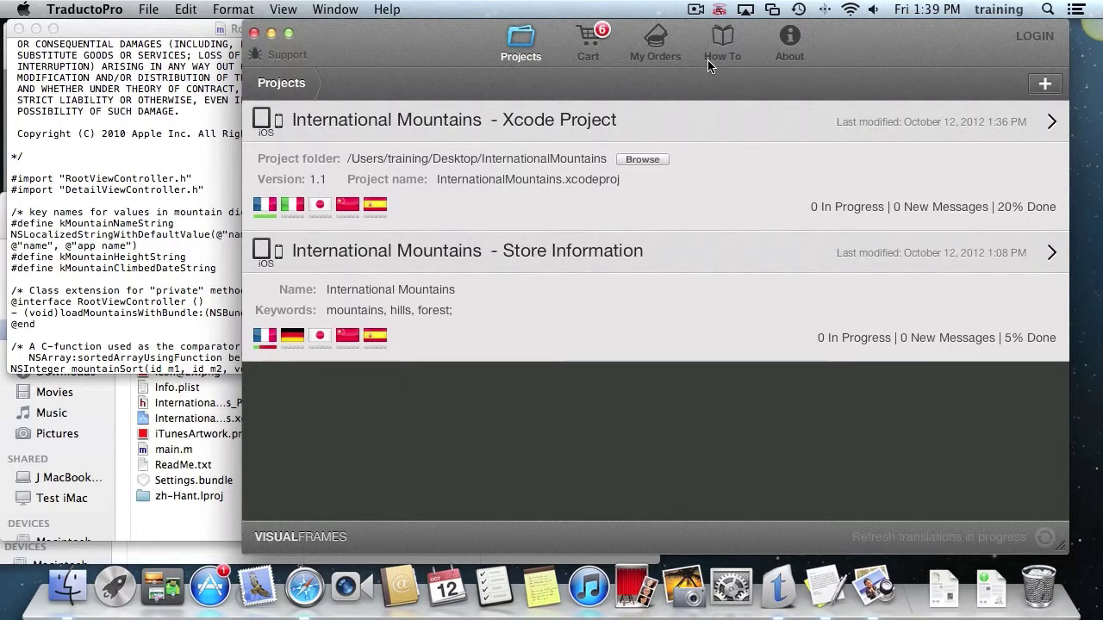
Create the document project 'International Mountains Press Release' with English as source language.
mouse_move(734, 122)
left_click(1046, 85)
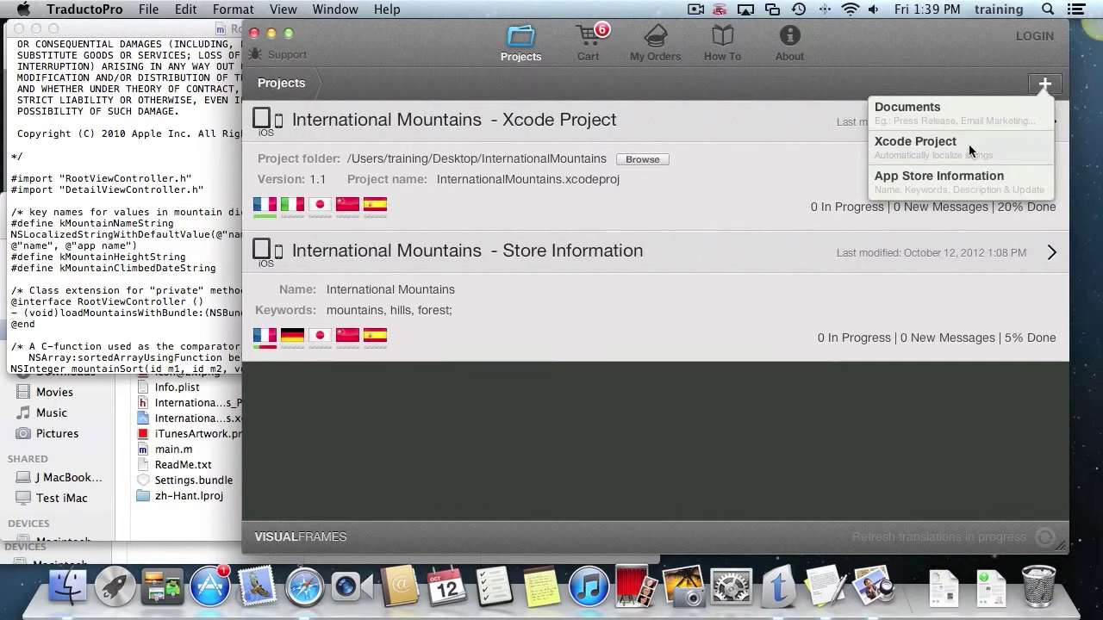
left_click(939, 112)
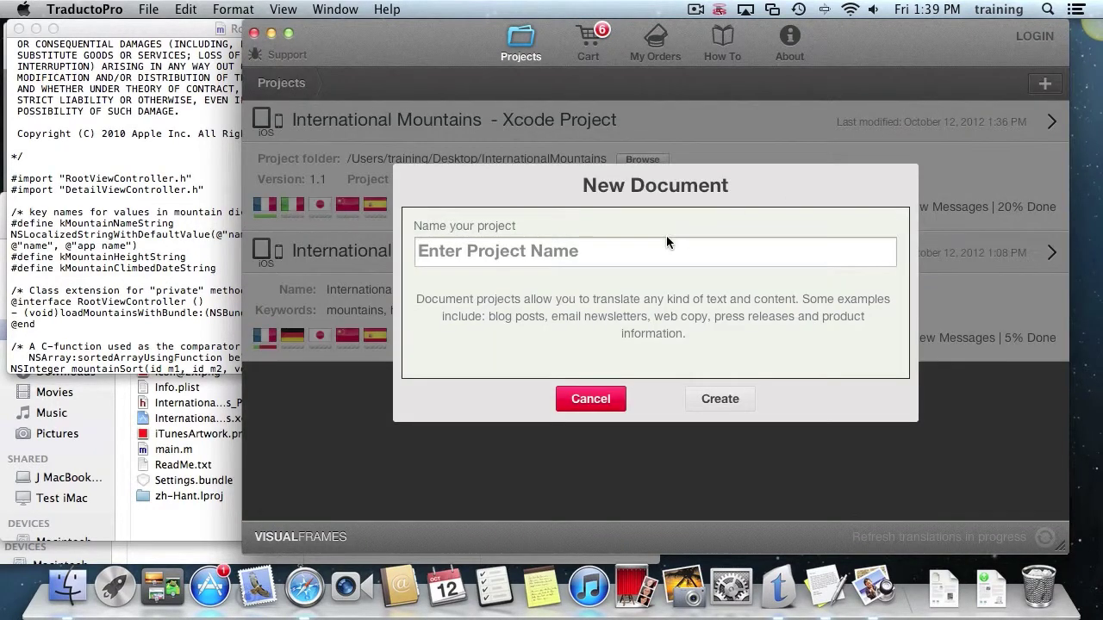
type("Press")
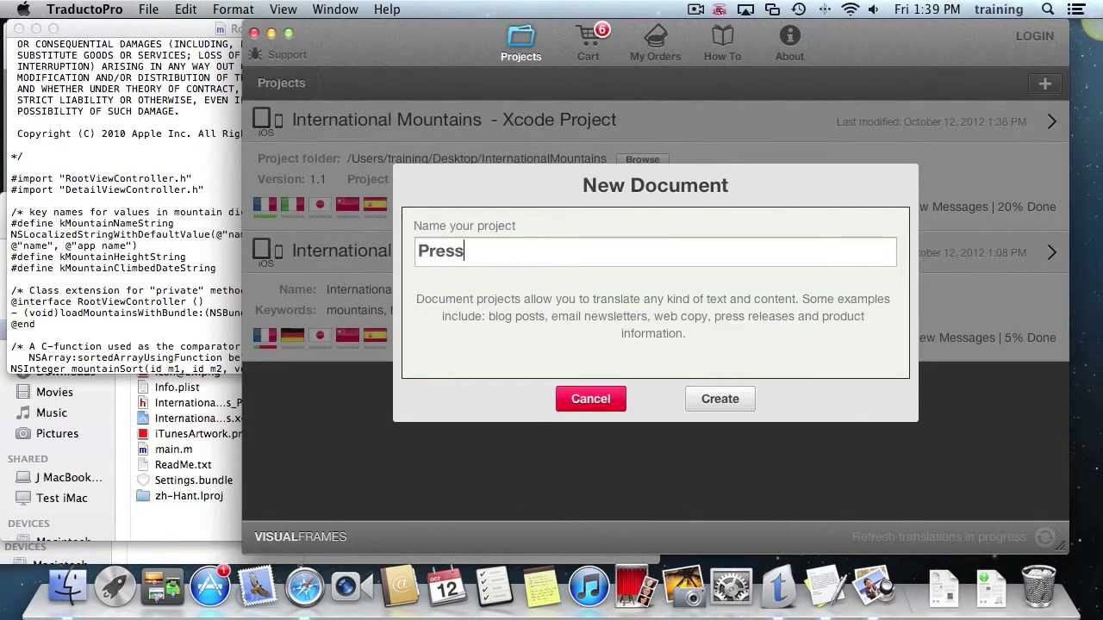
type(" Release")
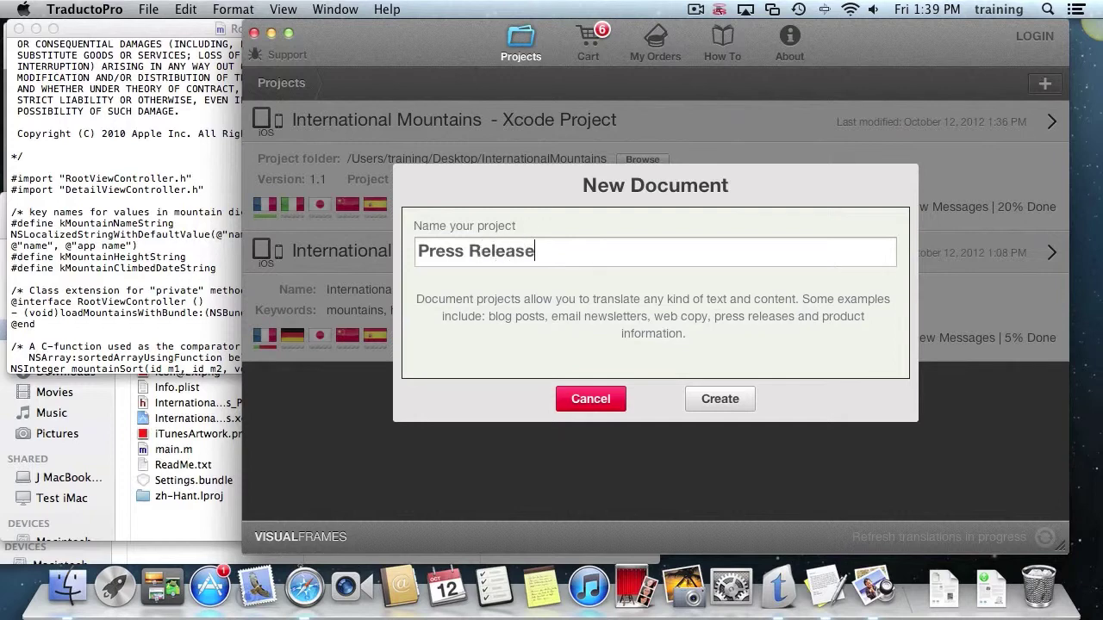
key("super+Left")
type("Internalational Mountains")
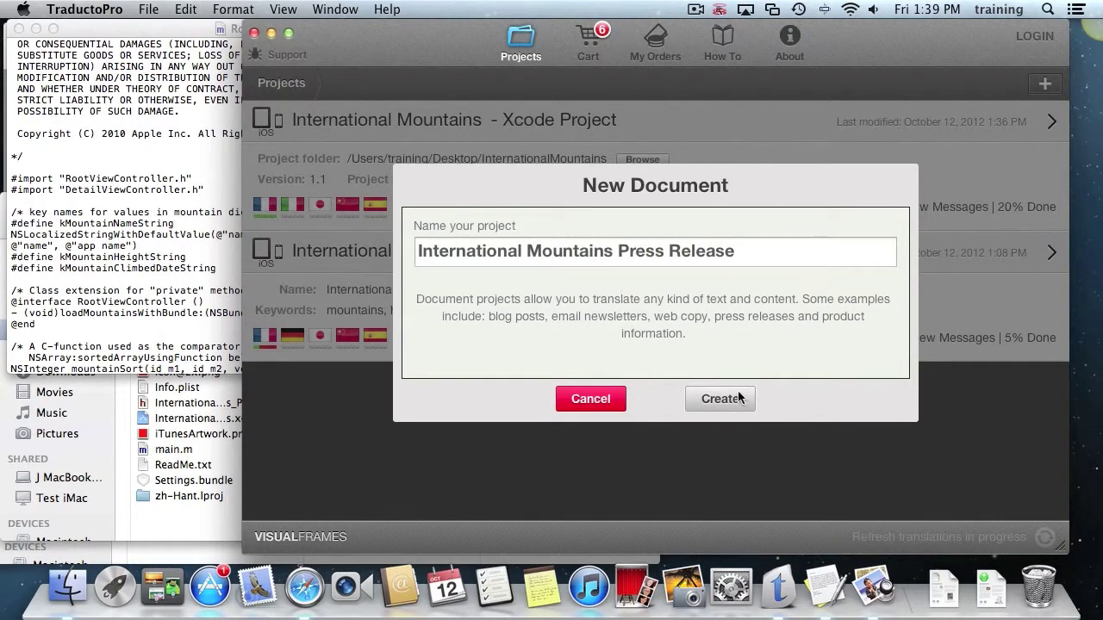
left_click(738, 398)
left_click(644, 399)
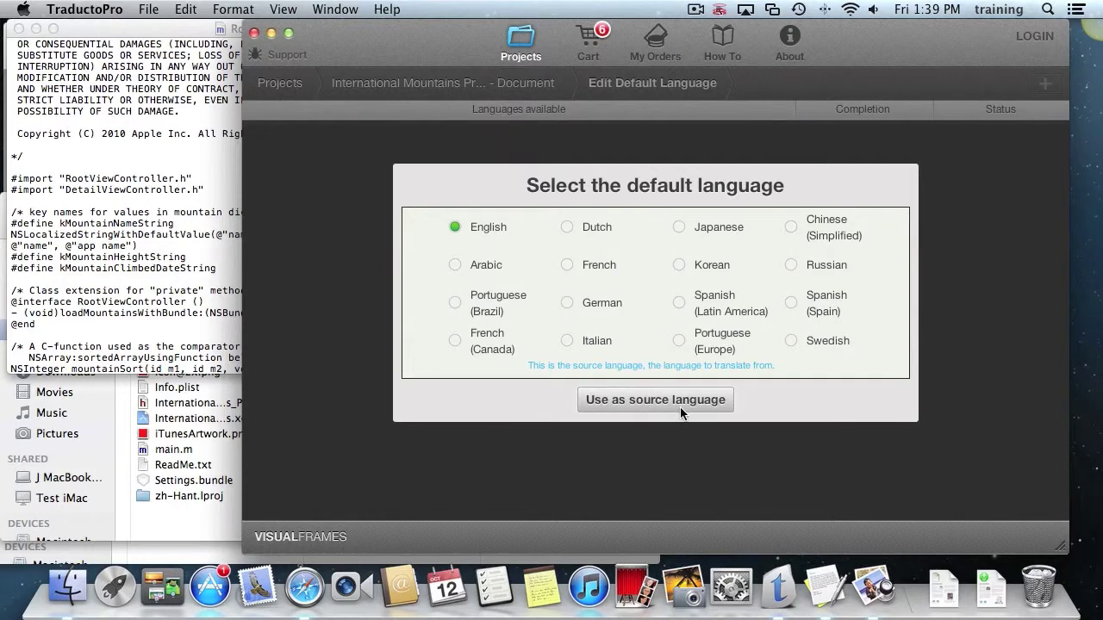
Replace the Sample text row's content with 'This is the press release'.
left_click(496, 136)
left_click(496, 135)
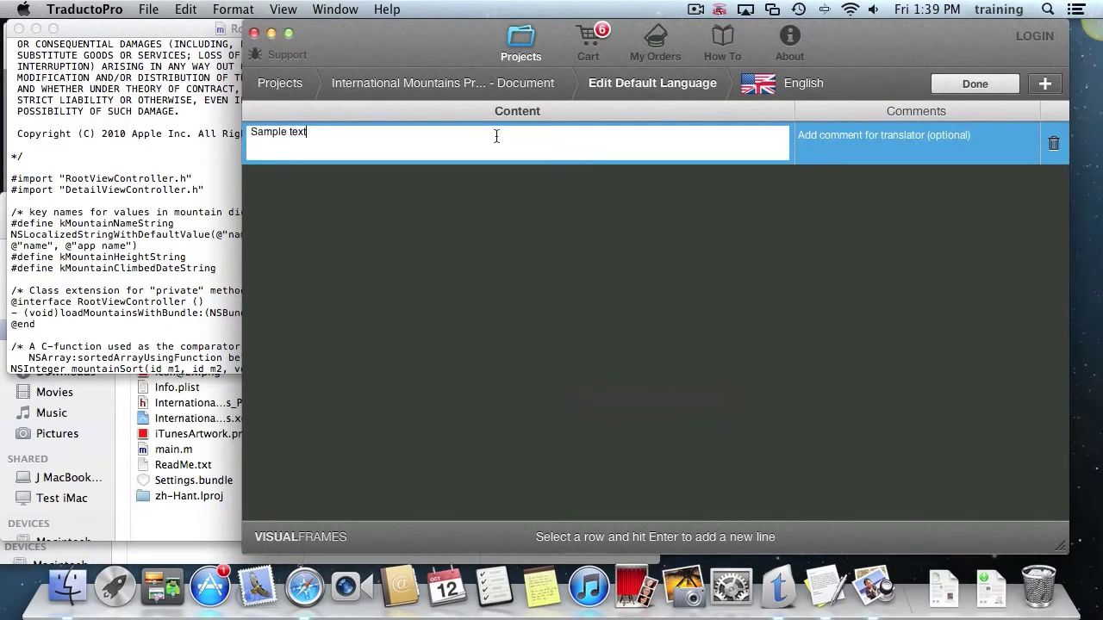
left_click(197, 130)
left_click(642, 229)
key("super+a")
type("Thi")
type("s is the press relaese")
key("BackSpace")
key("BackSpace")
key("BackSpace")
key("BackSpace")
type("e")
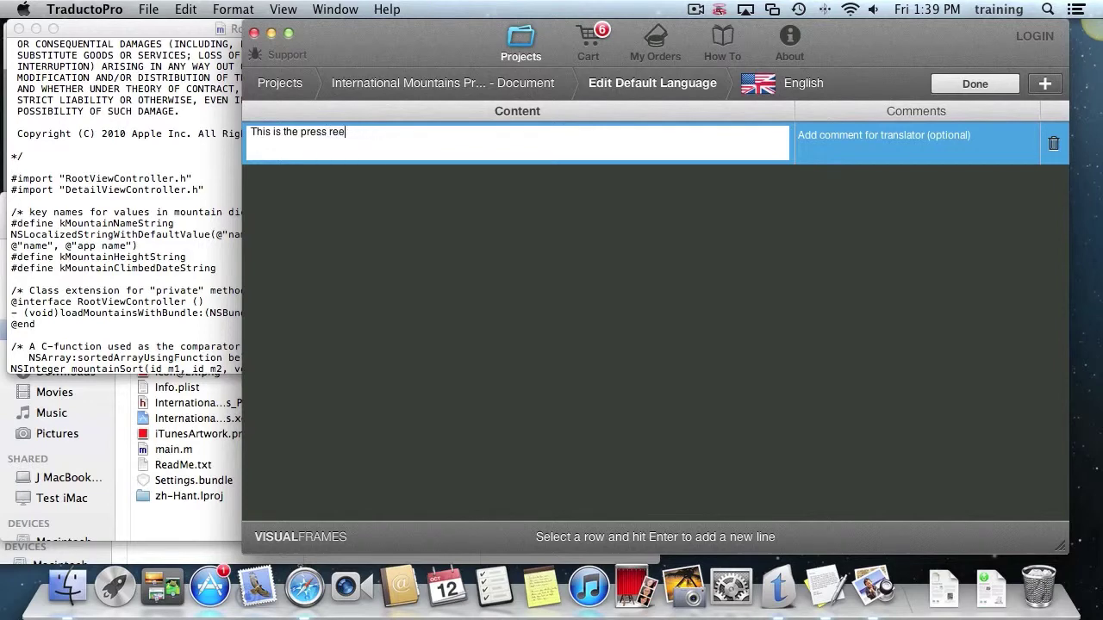
type("ase…")
left_click(434, 240)
Copy the 'In consideration' licence paragraph from RootViewController.m for the content row.
scroll(93, 273, "up", 3)
scroll(93, 272, "up", 5)
left_click(131, 189)
left_click_drag(19, 184, 441, 332)
key("super+c")
left_click(580, 135)
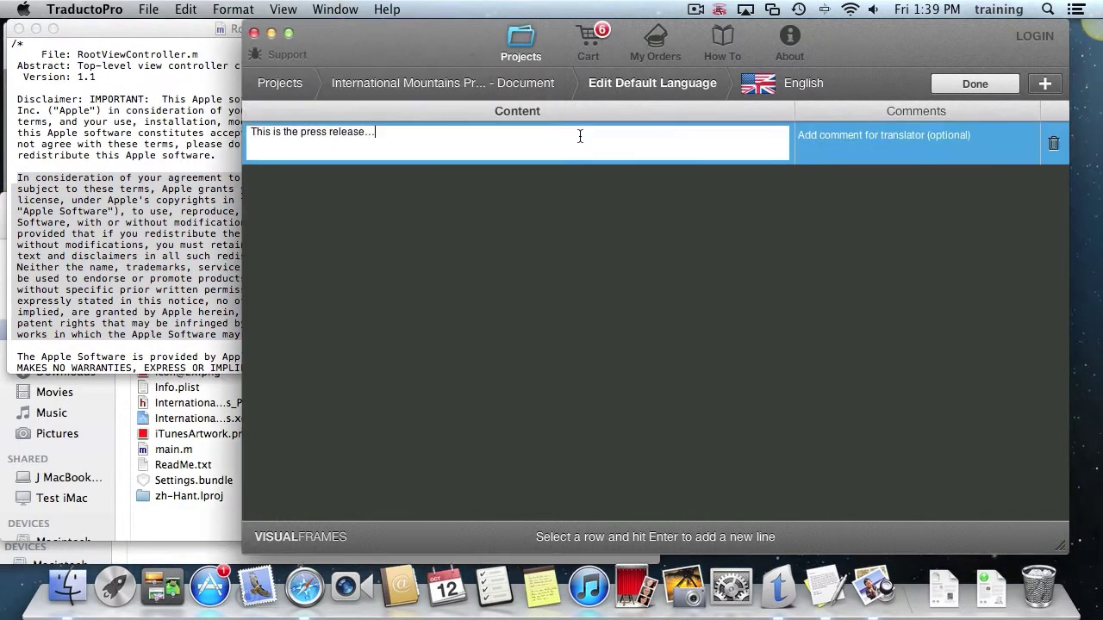
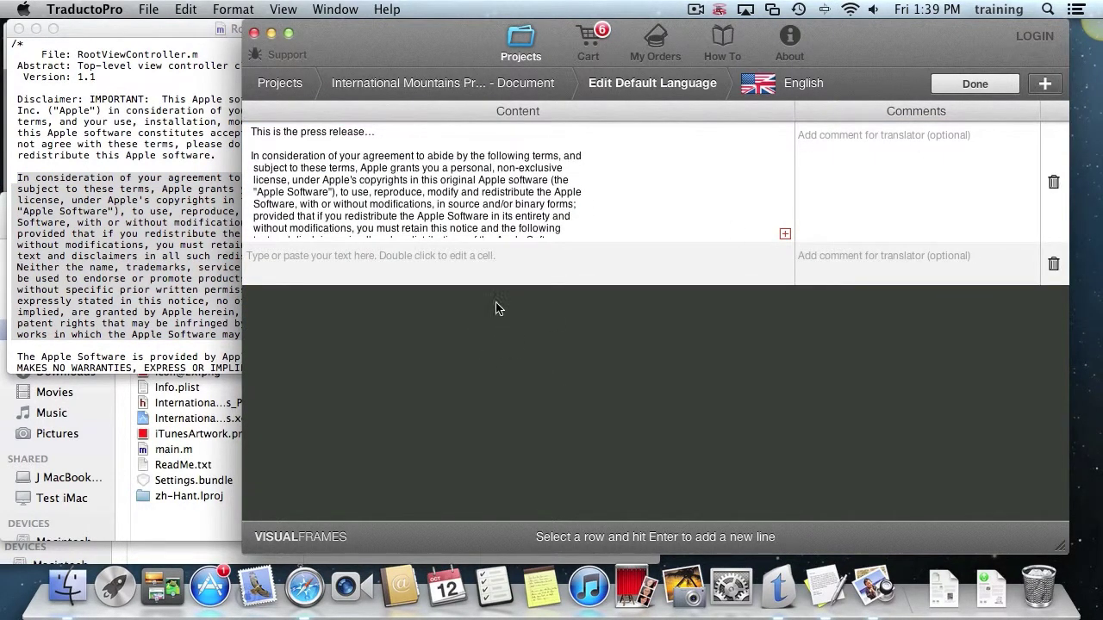
Add a new content row reading 'another row'.
left_click(510, 274)
double_click(510, 273)
type("another ro")
key("BackSpace")
type("row")
left_click(591, 424)
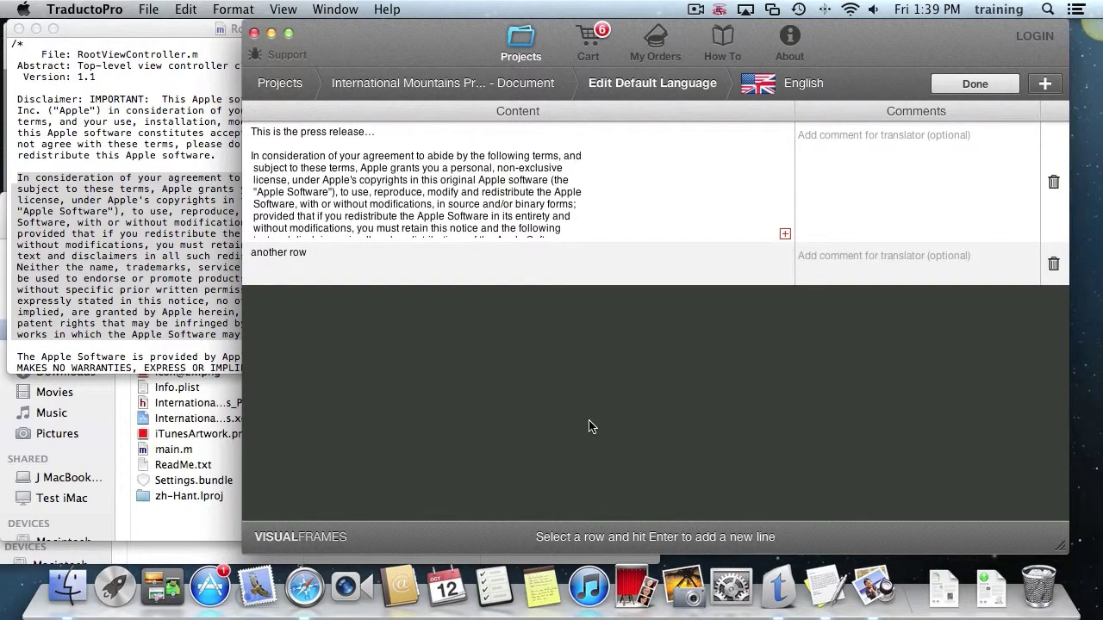
Give the row the translator comment 'content should be so and so'.
double_click(899, 253)
type("contenet")
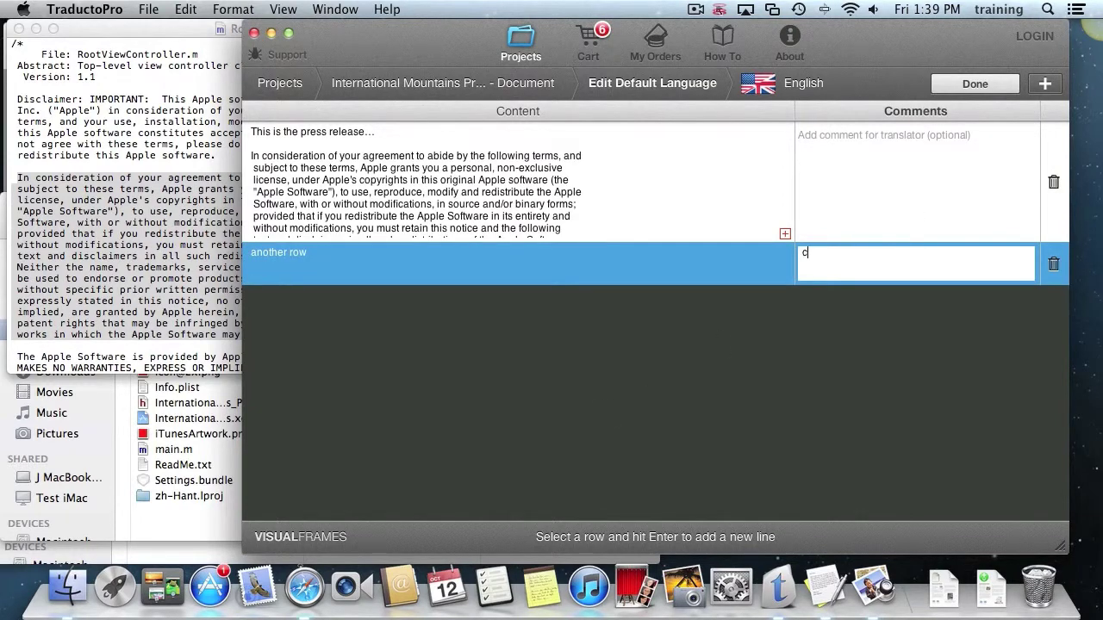
key("BackSpace")
key("BackSpace")
key("BackSpace")
key("BackSpace")
type("tent should be")
type("so and so")
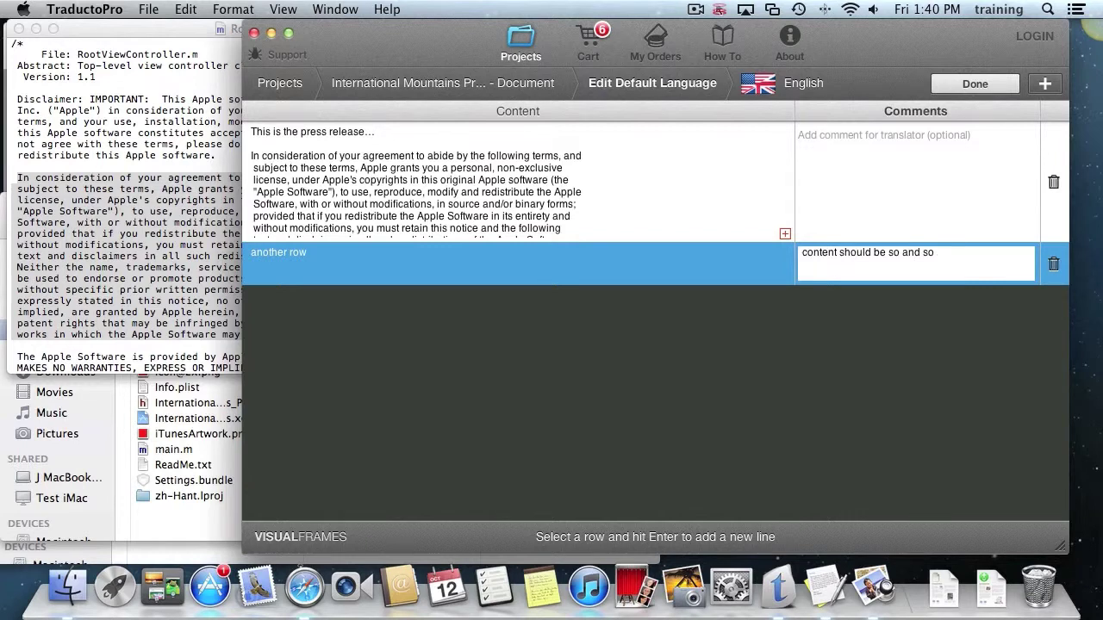
left_click(810, 371)
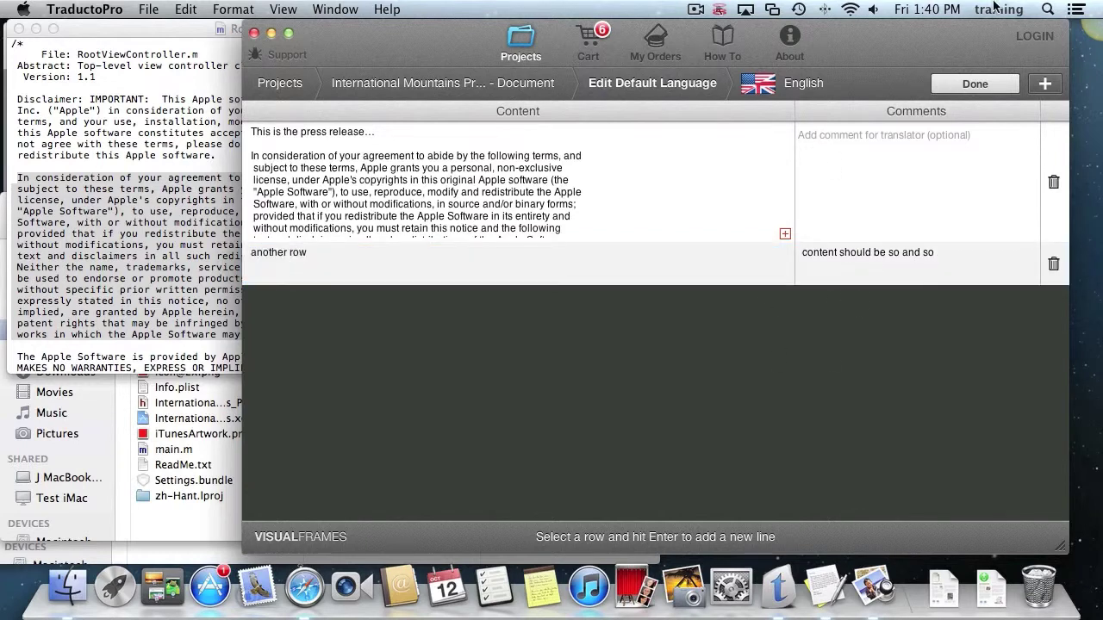
Finish editing, add Spanish (Spain) as a translation language and add it to the cart.
left_click(976, 85)
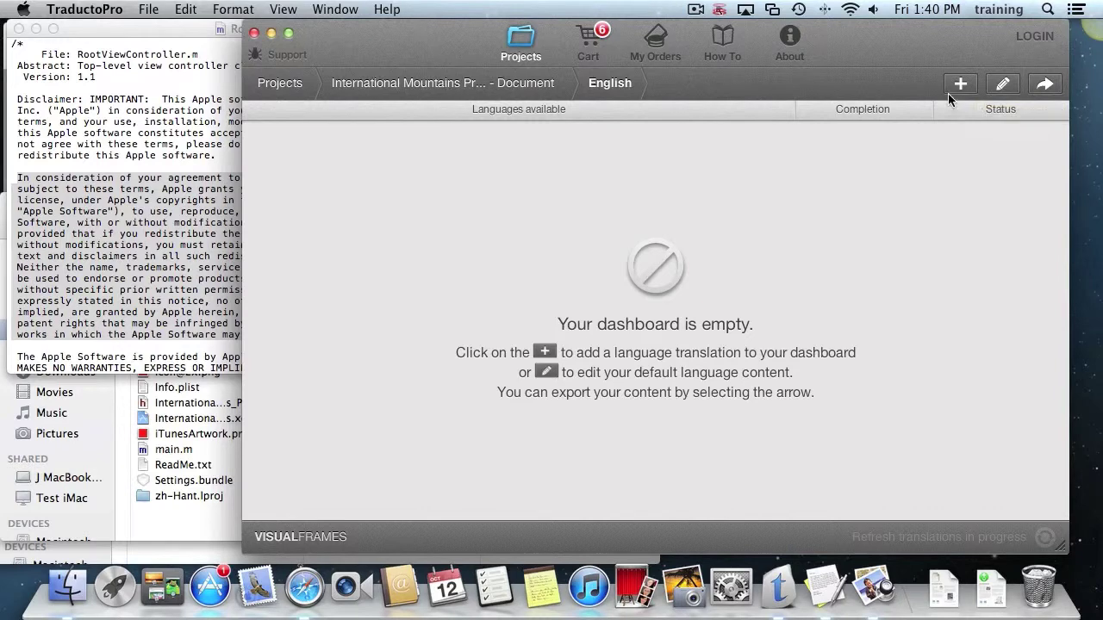
left_click(958, 84)
left_click(874, 165)
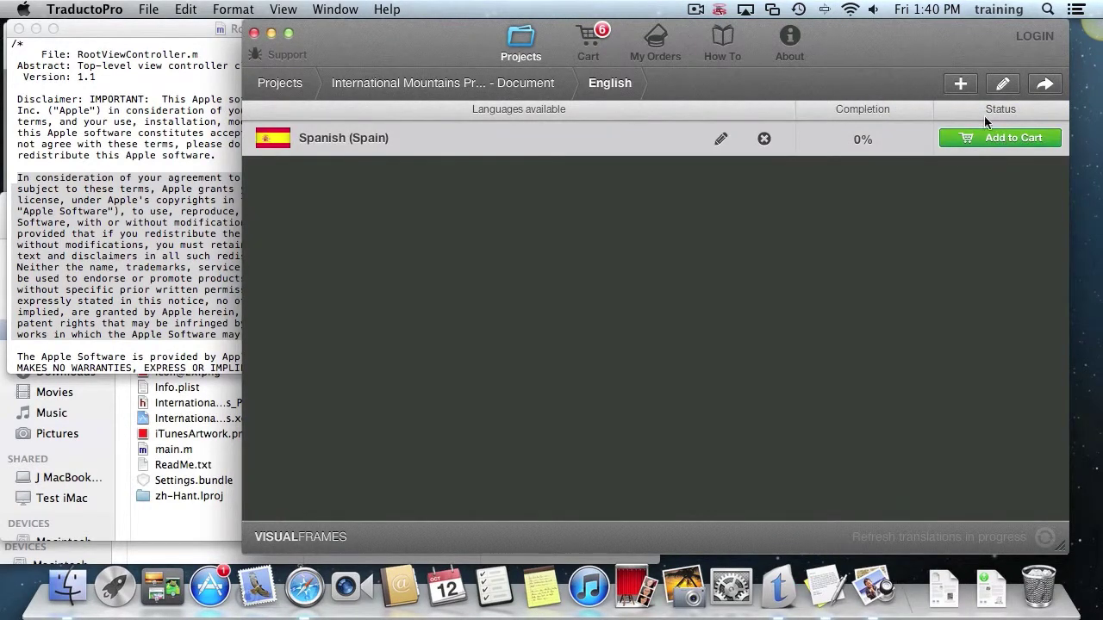
left_click(958, 83)
left_click(1025, 177)
left_click(1014, 140)
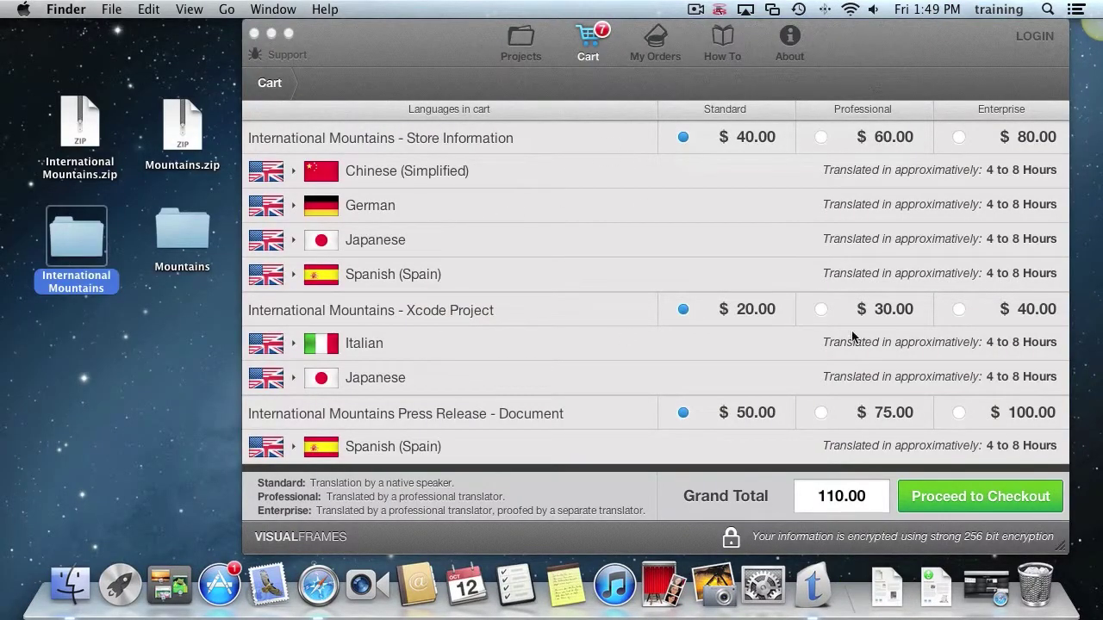
Proceed to checkout from the cart totalling 110.00.
left_click(980, 497)
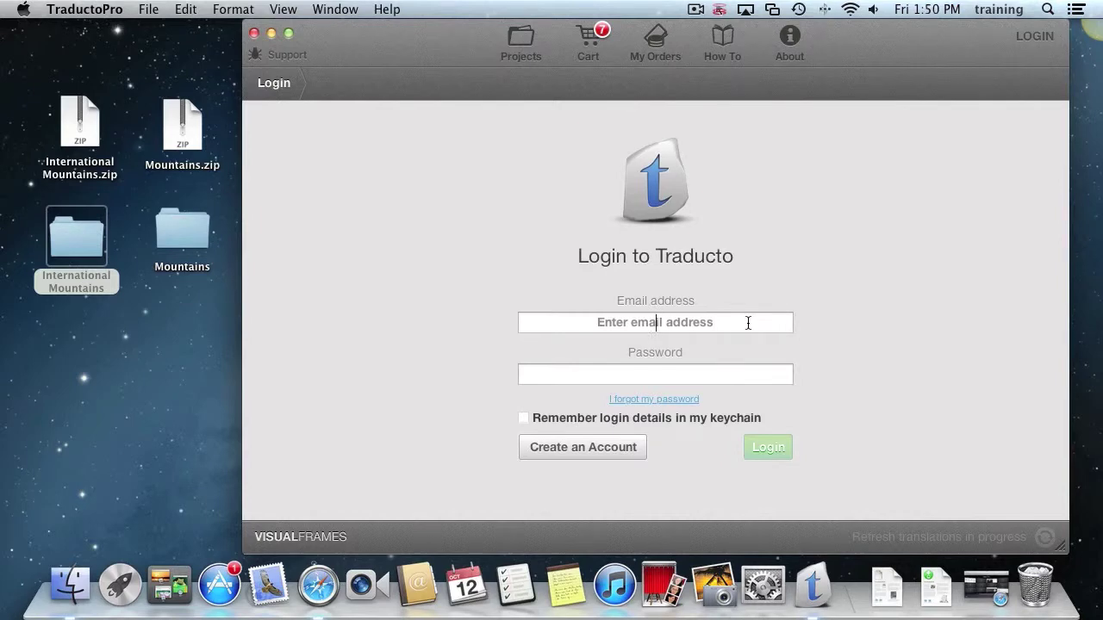
Skip account creation and log in with the account e-mail and password.
left_click(598, 449)
left_click(617, 483)
left_click(736, 330)
type("john")
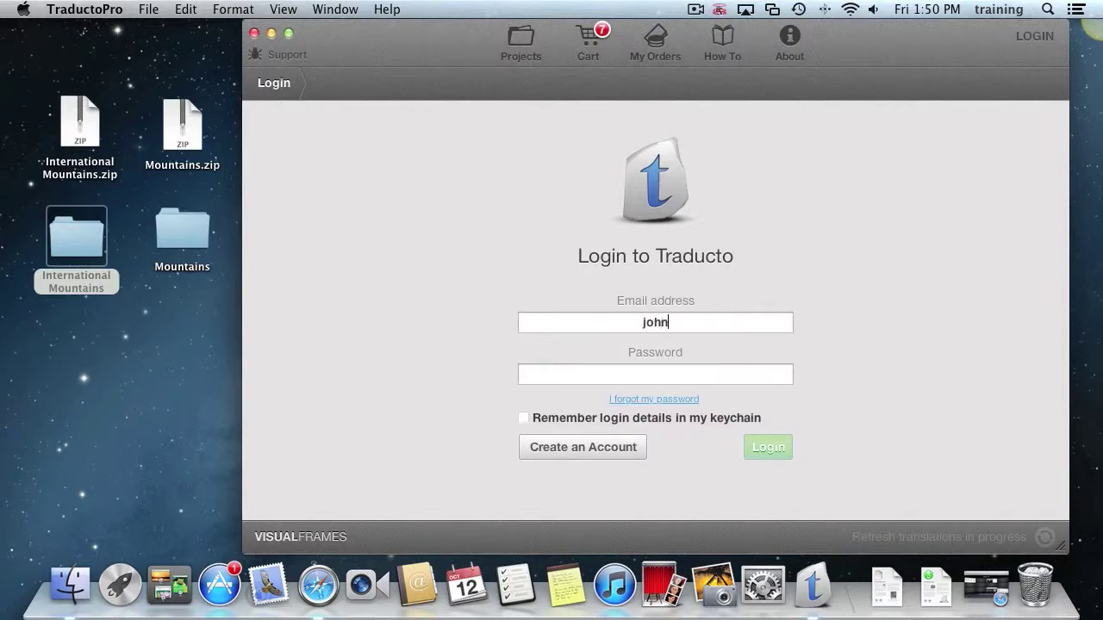
type(".doe@example.com")
key("Tab")
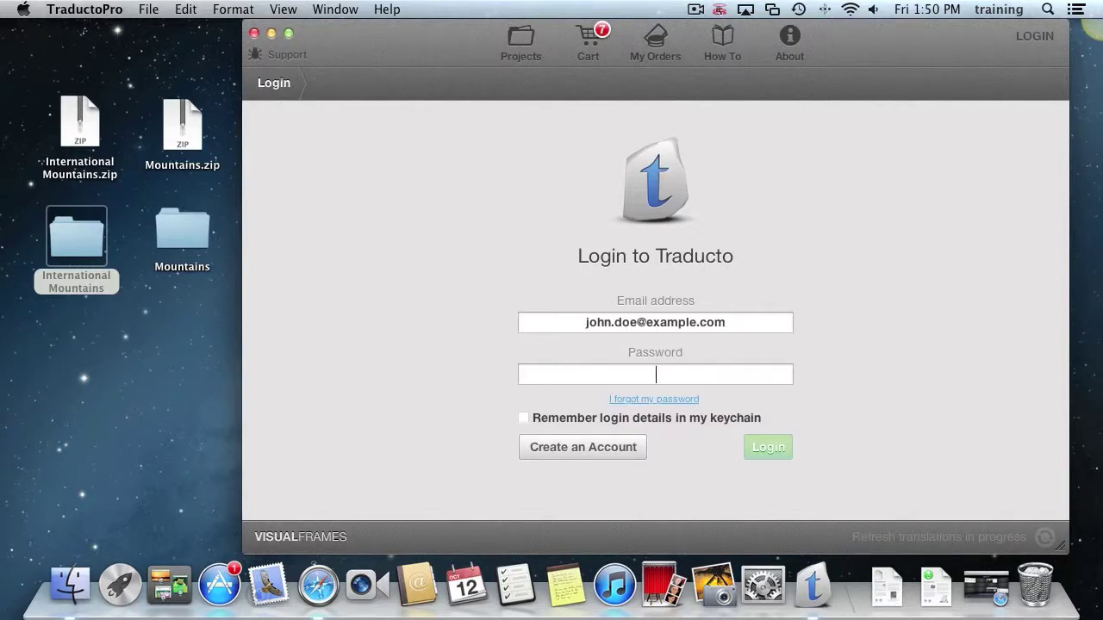
type("pa")
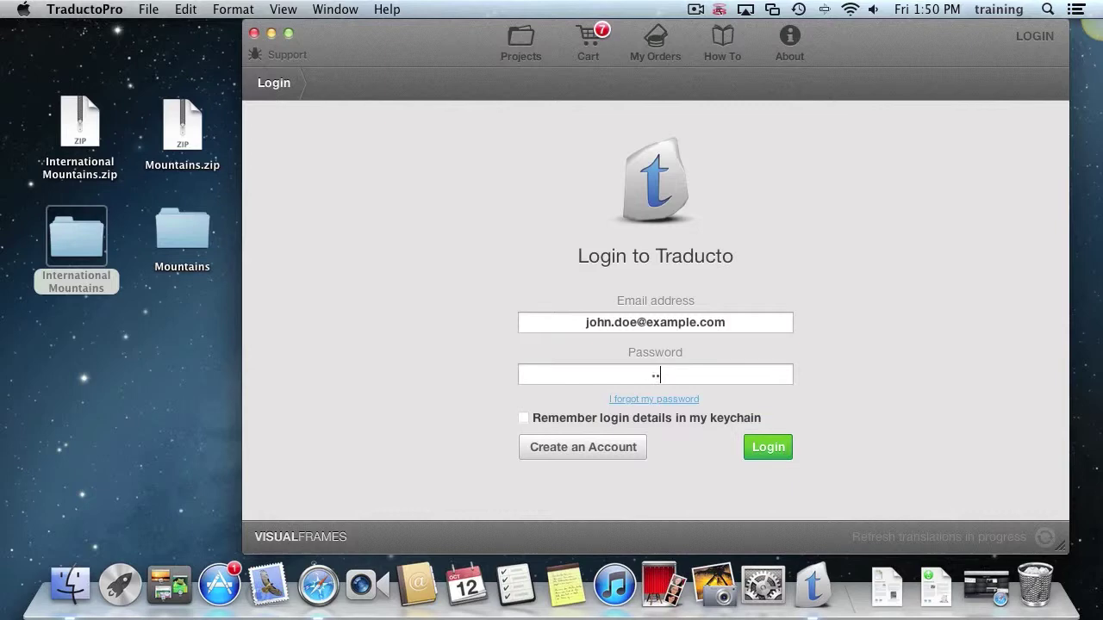
key("Return")
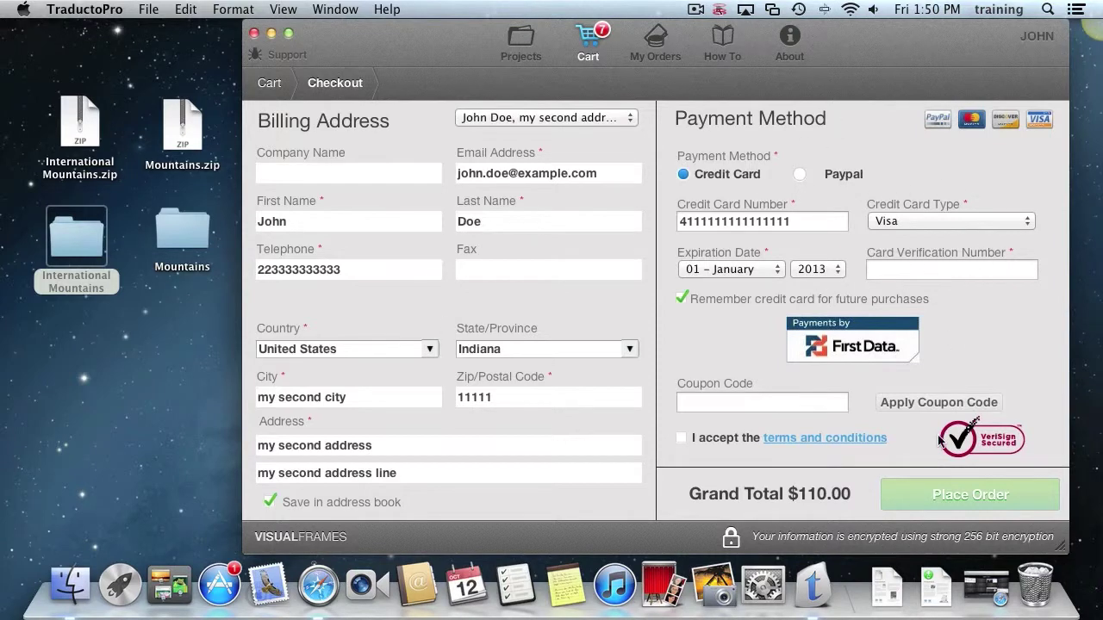
Pay by credit card with Remember ticked and accept the terms and conditions.
left_click(799, 175)
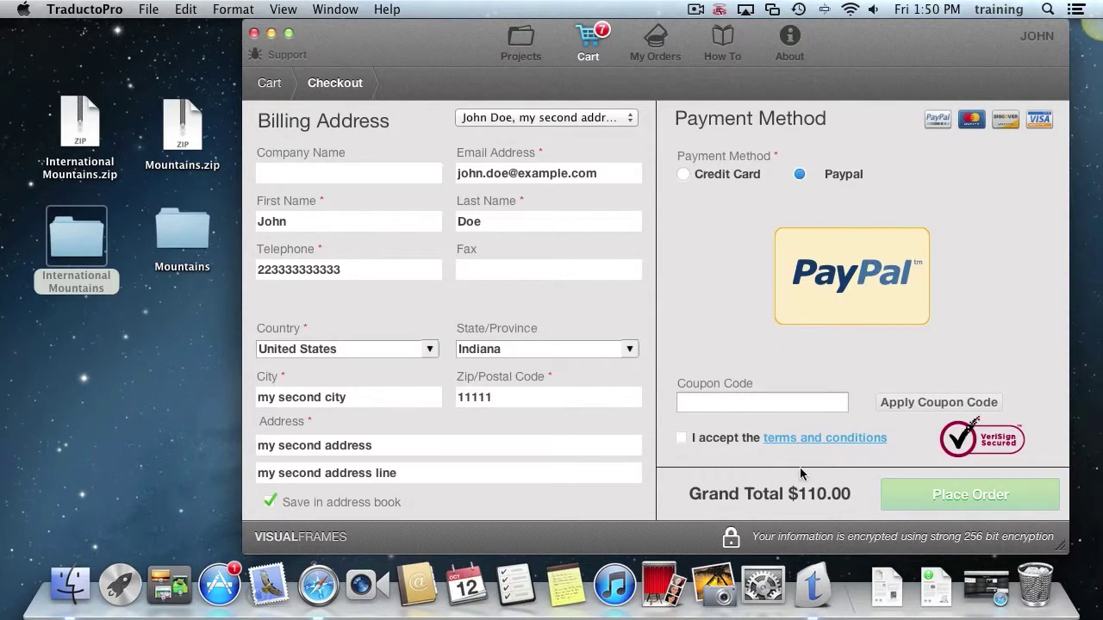
left_click(724, 175)
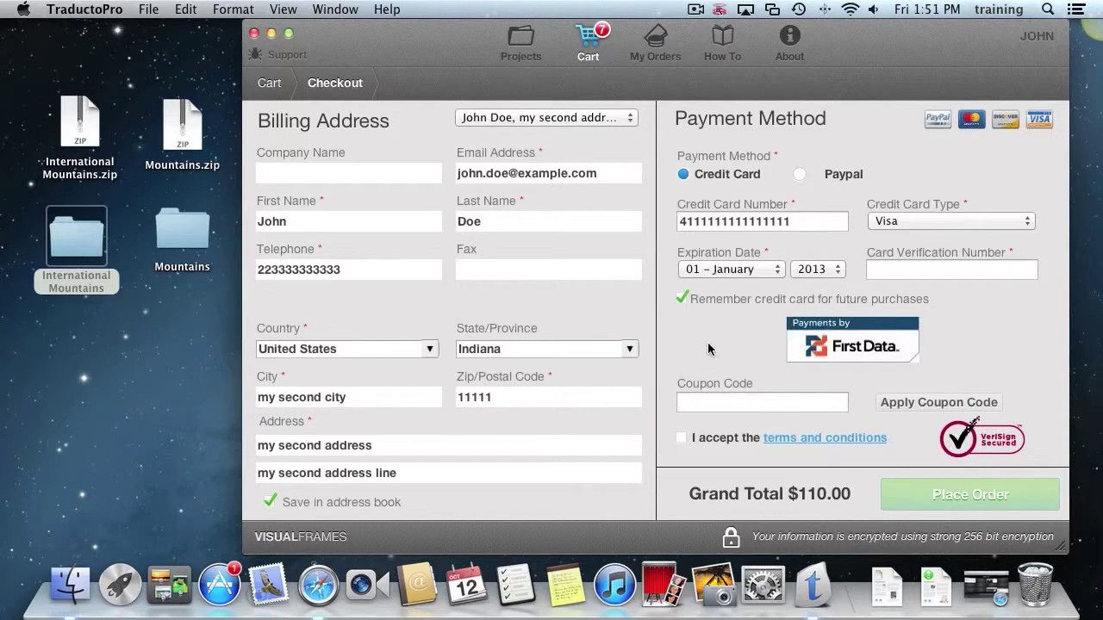
left_click(684, 298)
left_click(683, 298)
left_click(716, 439)
left_click(796, 401)
Enter the card verification number and place the $110.00 order.
left_click(973, 268)
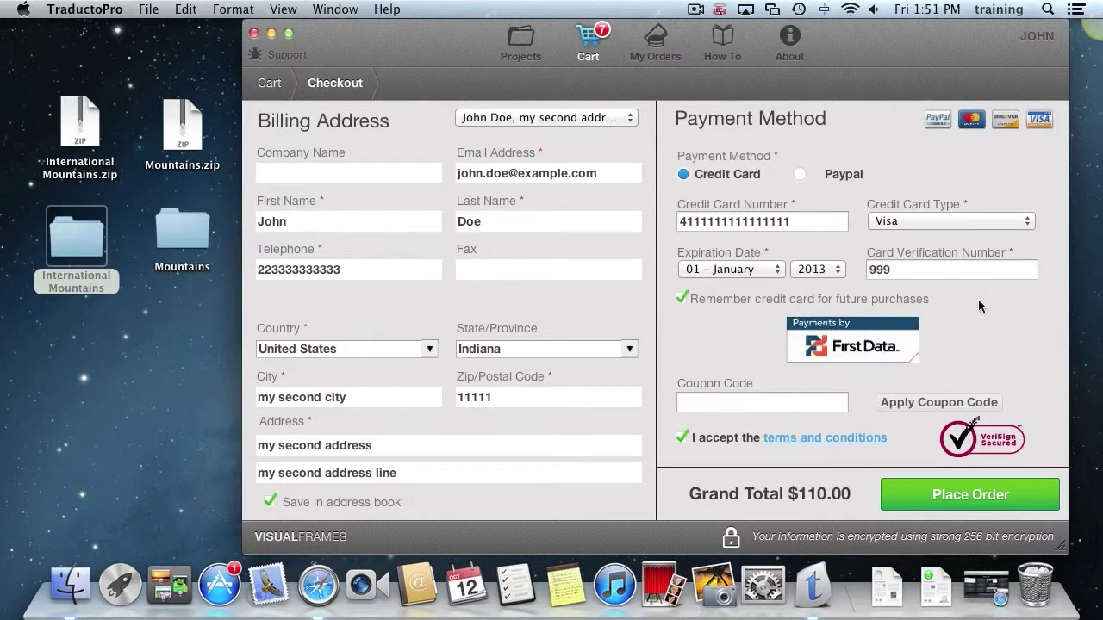
left_click(990, 501)
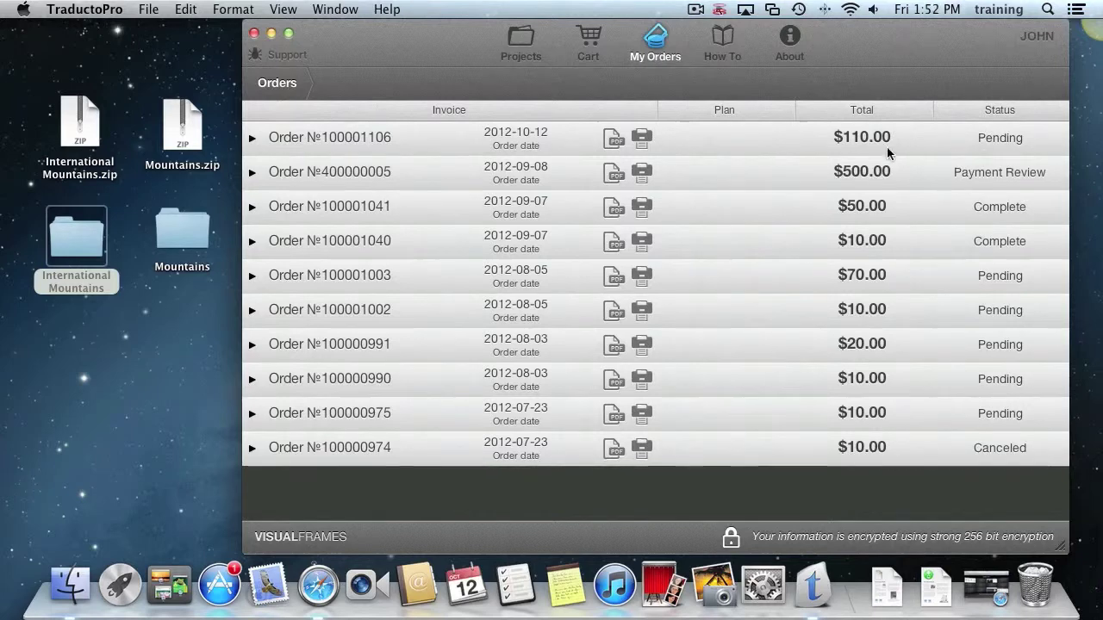
Expand the newest order's language status, then return to the Projects list.
left_click(251, 139)
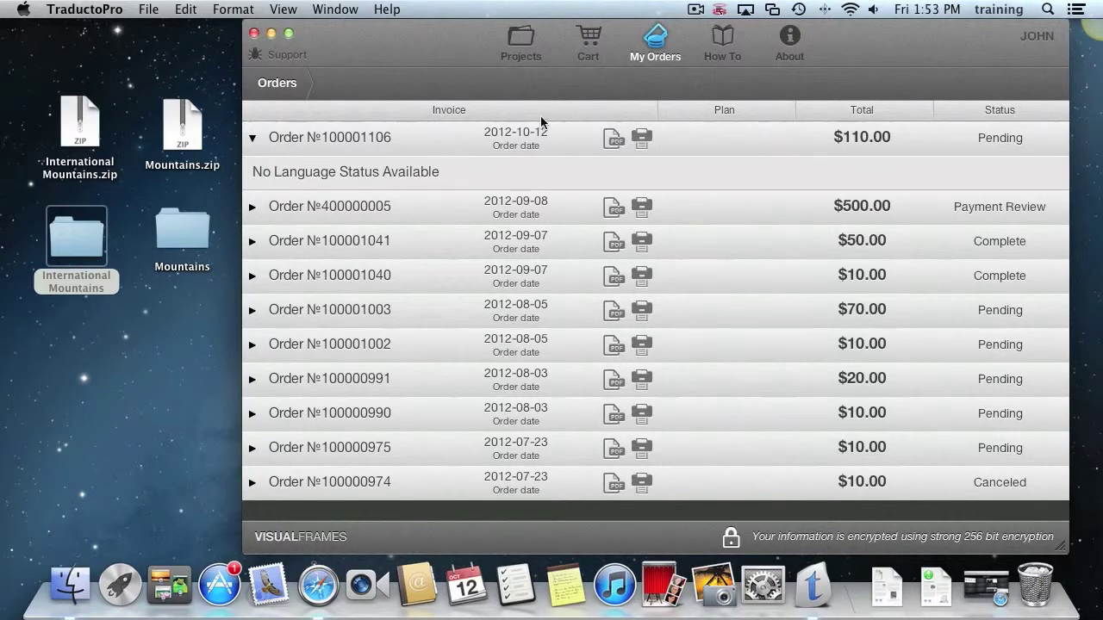
left_click(521, 42)
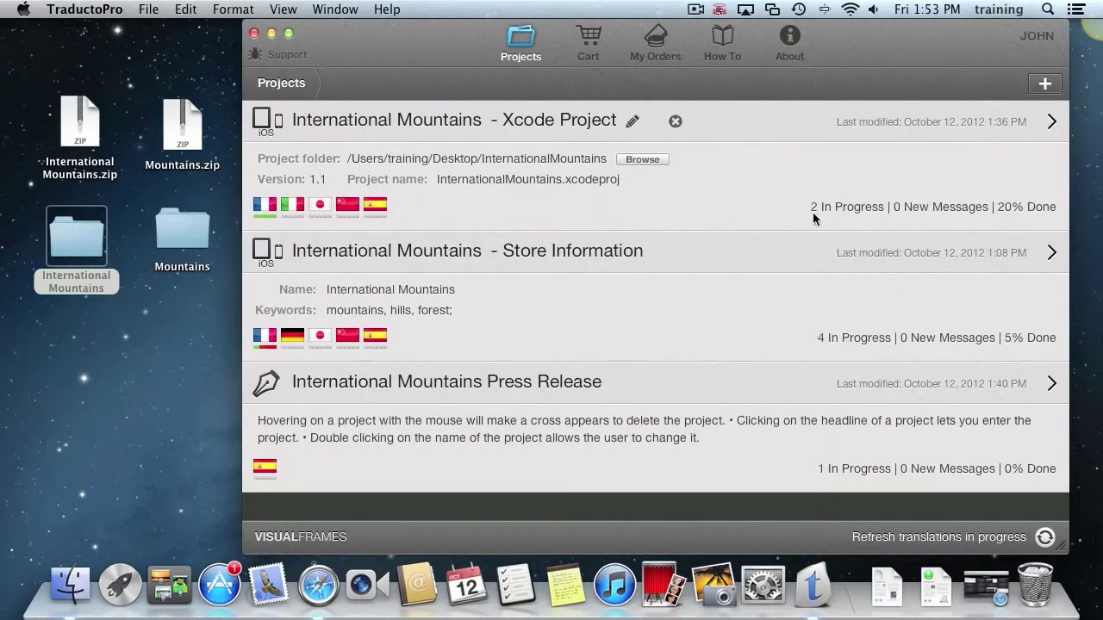
left_click(784, 136)
left_click(571, 400)
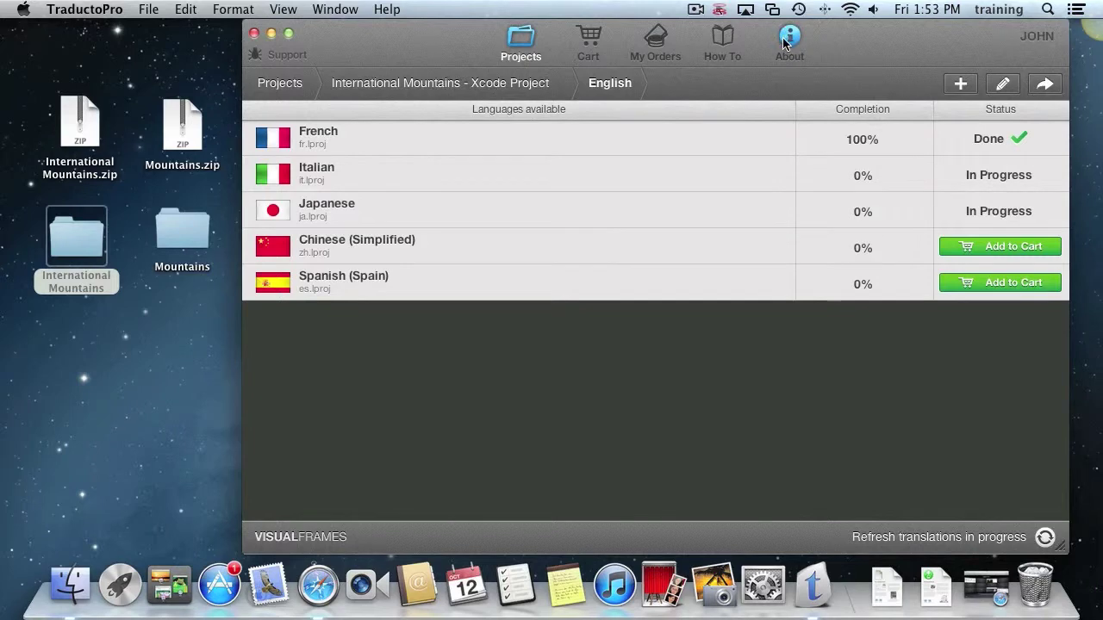
left_click(518, 41)
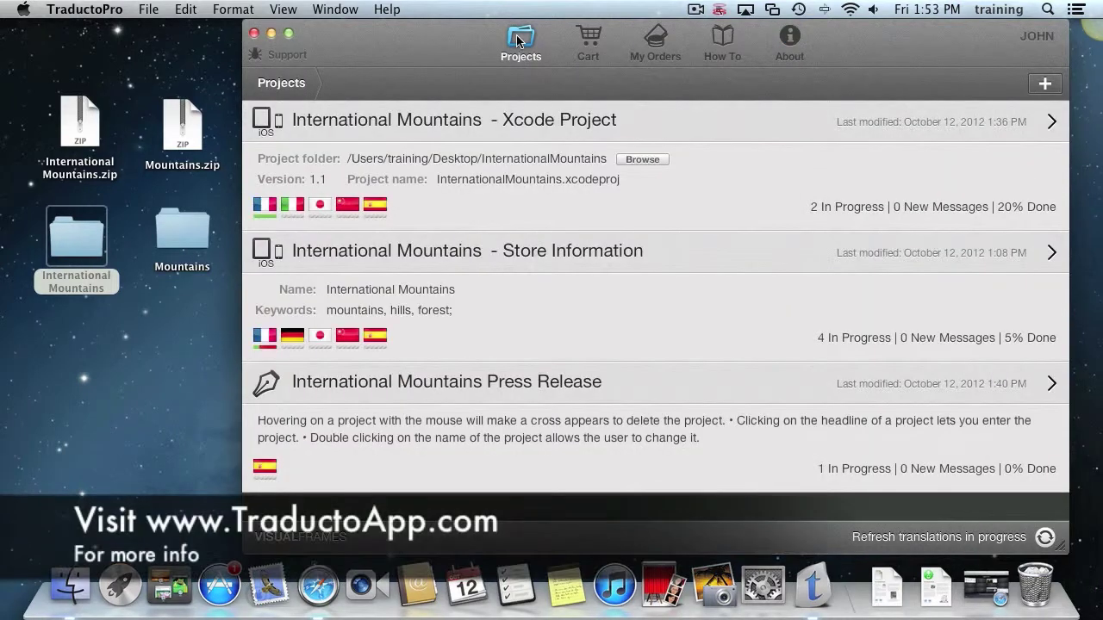